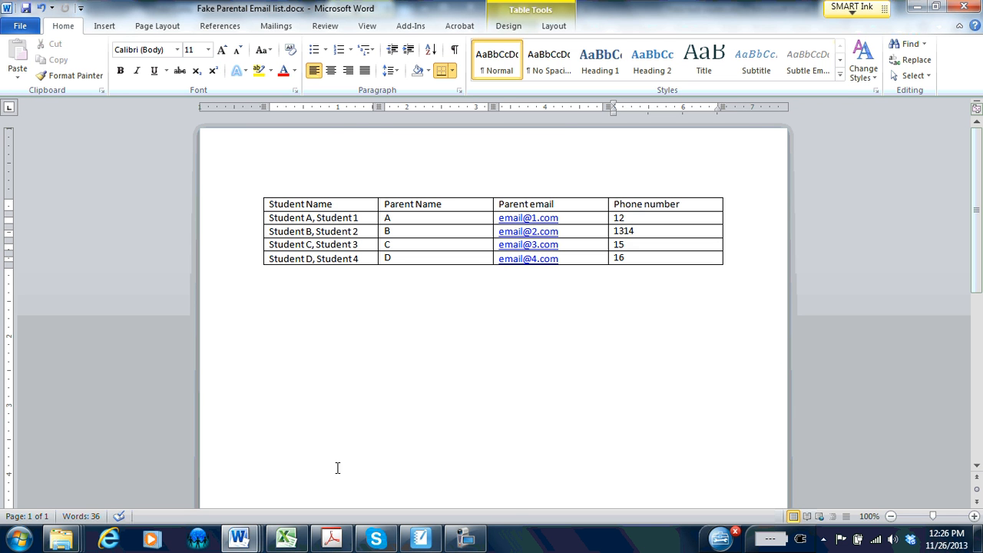
Switch to the Fake test marks workbook in Excel and delete cells A8:A11, shifting the remaining cells left
{"action": "left_click", "coordinate": [283, 540]}
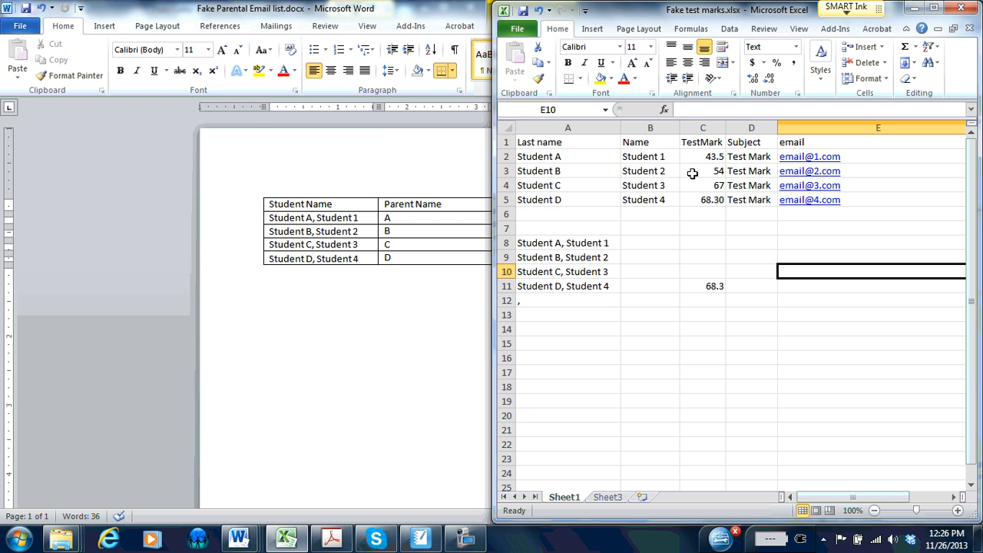
{"action": "left_click_drag", "start_coordinate": [587, 246], "coordinate": [589, 282]}
{"action": "right_click", "coordinate": [589, 286]}
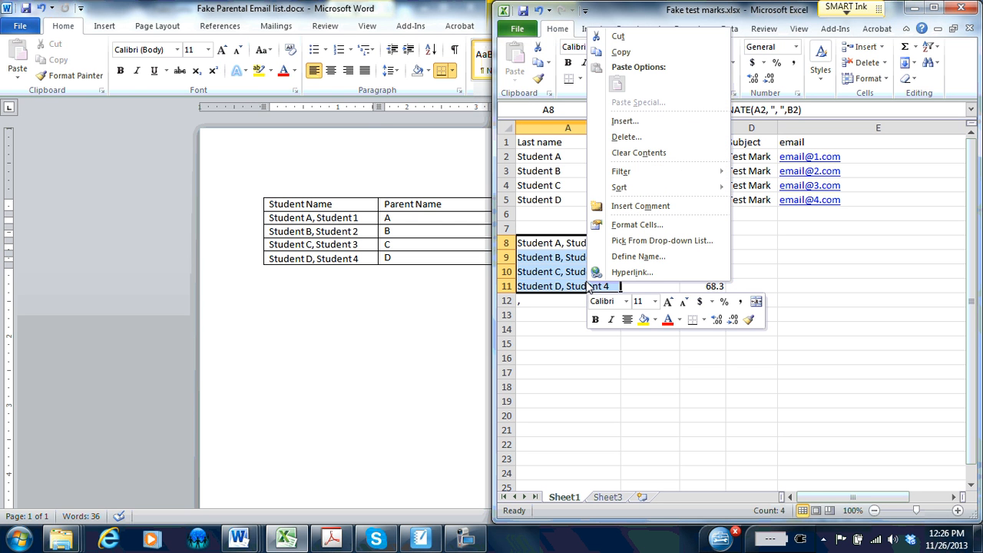
{"action": "left_click", "coordinate": [638, 137]}
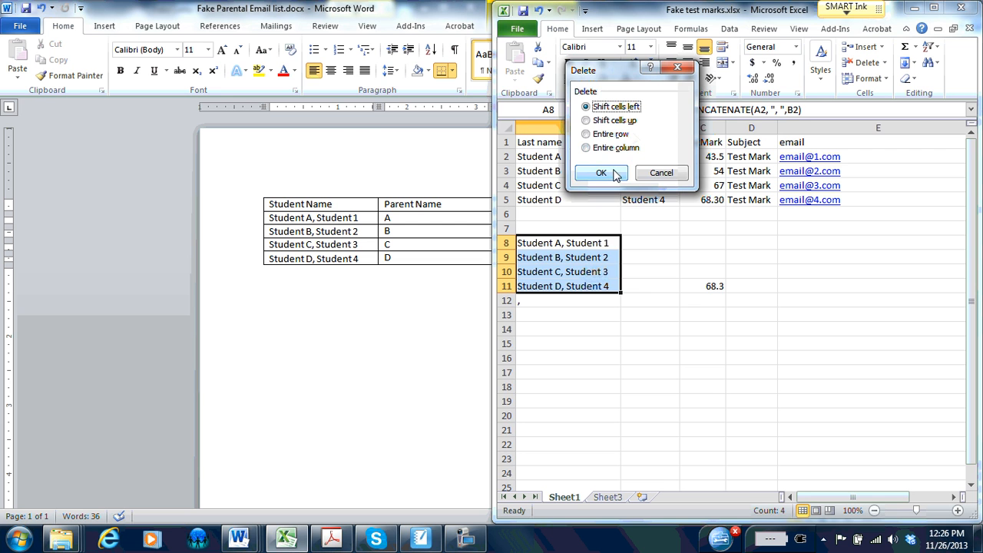
{"action": "left_click", "coordinate": [617, 172]}
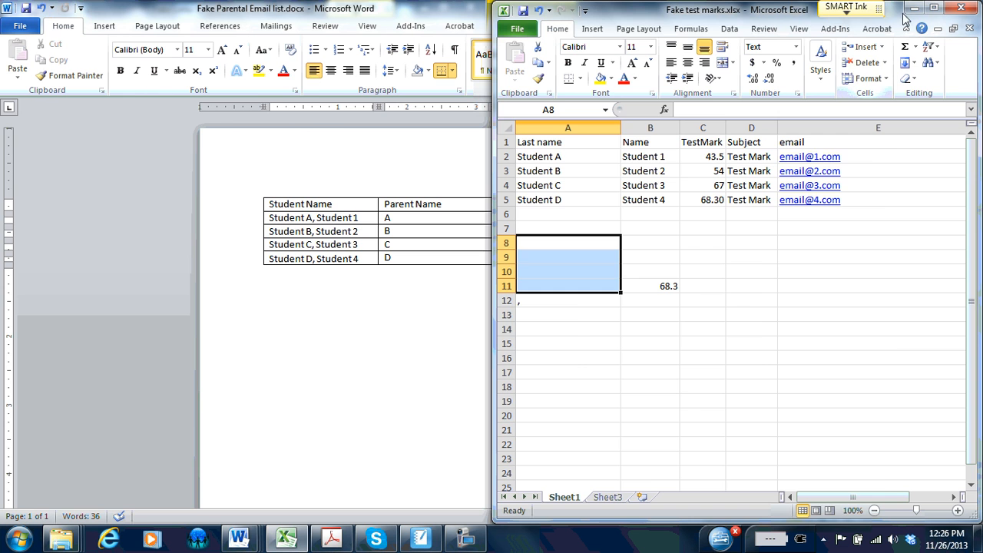
Maximize the workbook, narrow the email column and widen the Comment column to fit their contents
{"action": "left_click", "coordinate": [934, 8]}
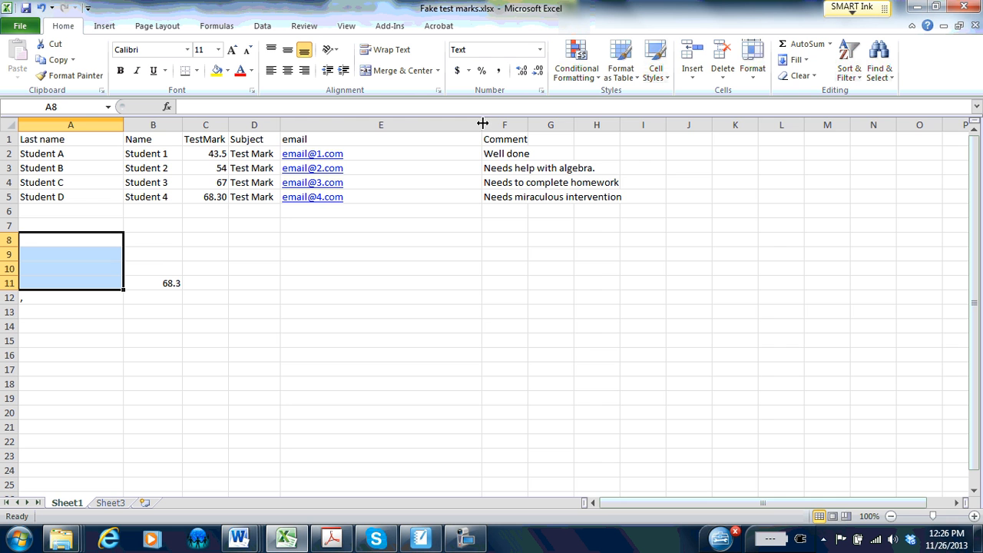
{"action": "left_click_drag", "start_coordinate": [482, 124], "coordinate": [373, 135]}
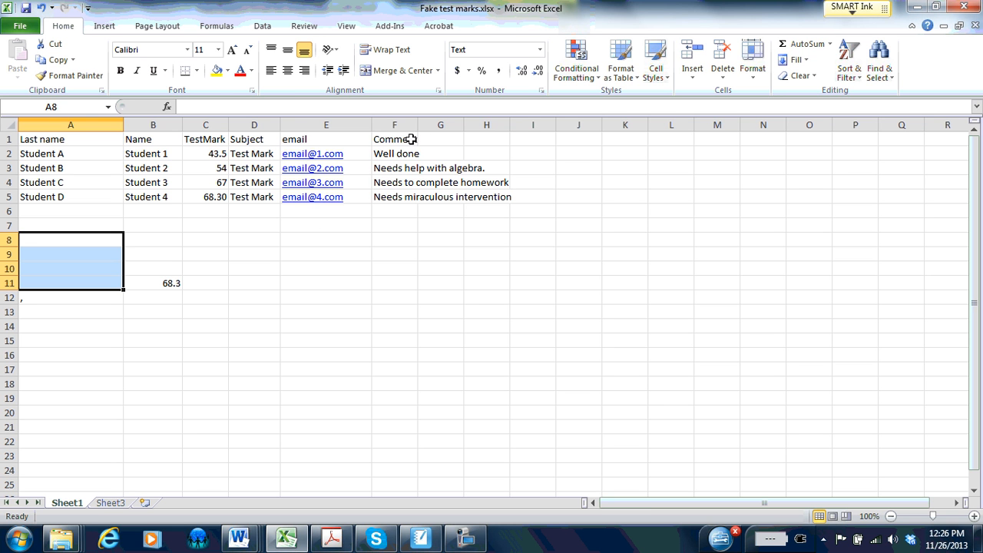
{"action": "left_click_drag", "start_coordinate": [420, 124], "coordinate": [516, 125]}
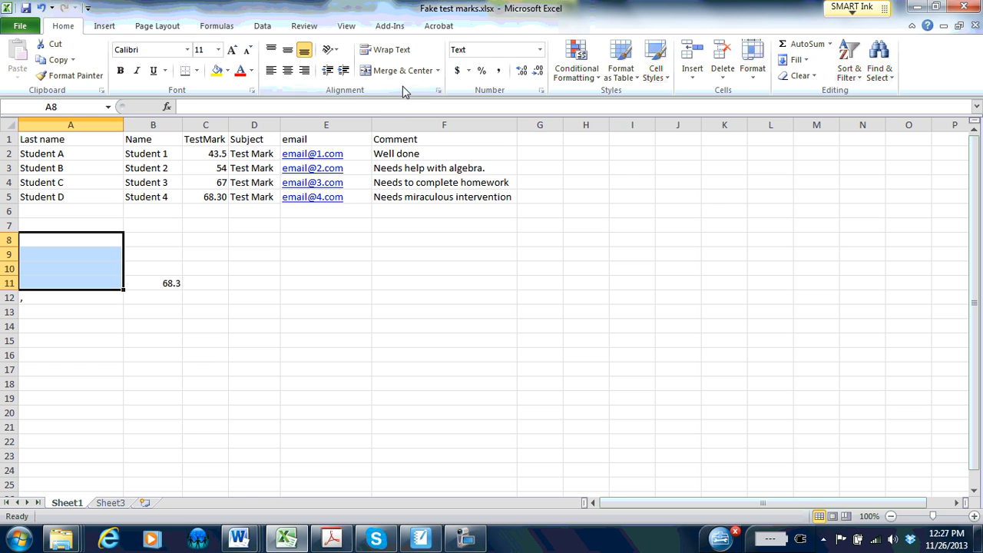
Set the TestMark of Student A in cell C2 to 98
{"action": "left_click", "coordinate": [216, 153]}
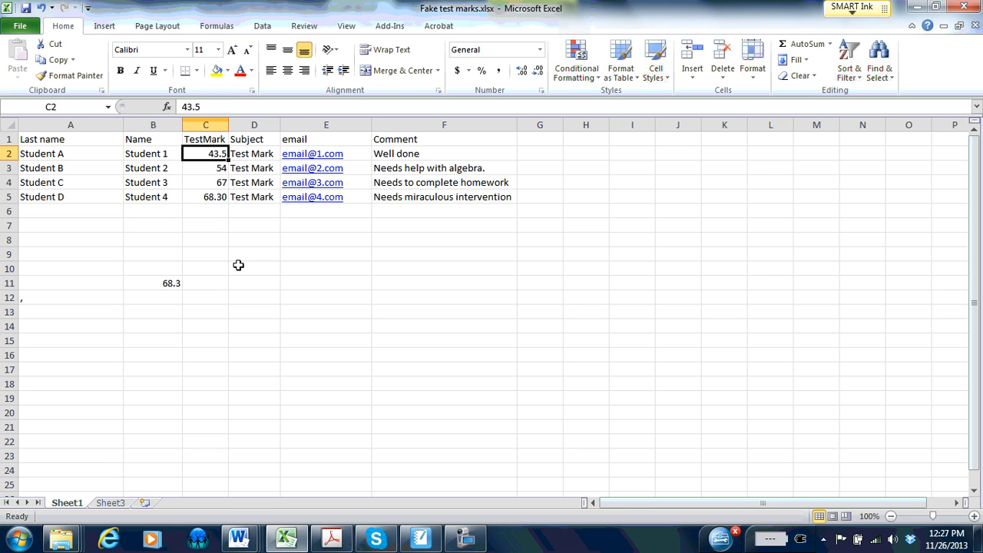
{"action": "type", "text": "98"}
{"action": "key", "text": "Return"}
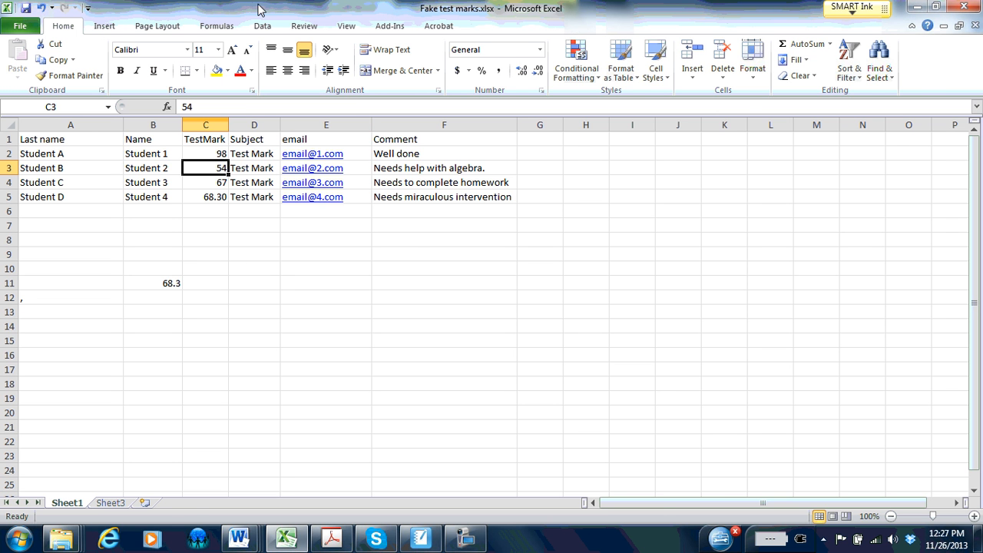
Dock the marks workbook to half the screen and minimize the parental email list to reveal the letter beside it
{"action": "left_click_drag", "start_coordinate": [261, 9], "coordinate": [982, 176]}
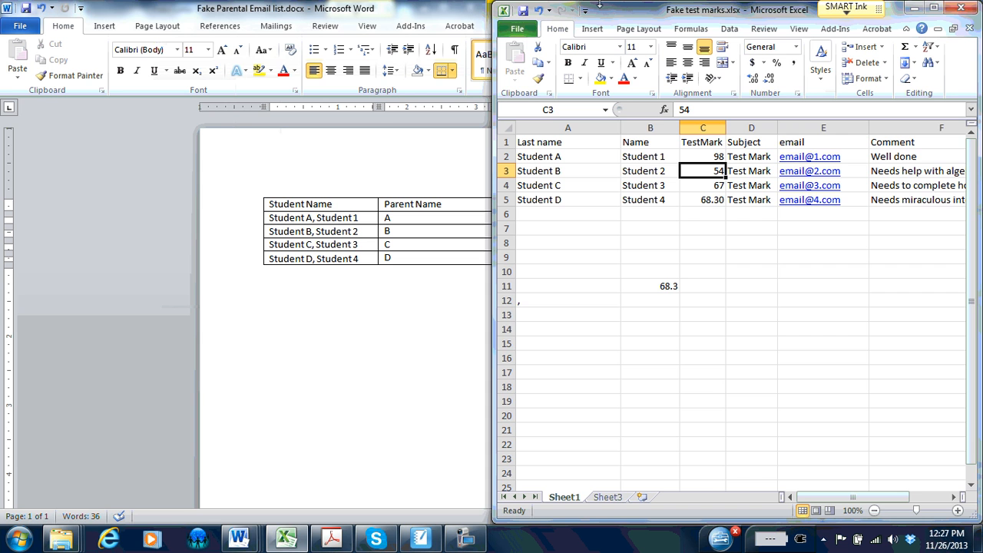
{"action": "left_click", "coordinate": [452, 15]}
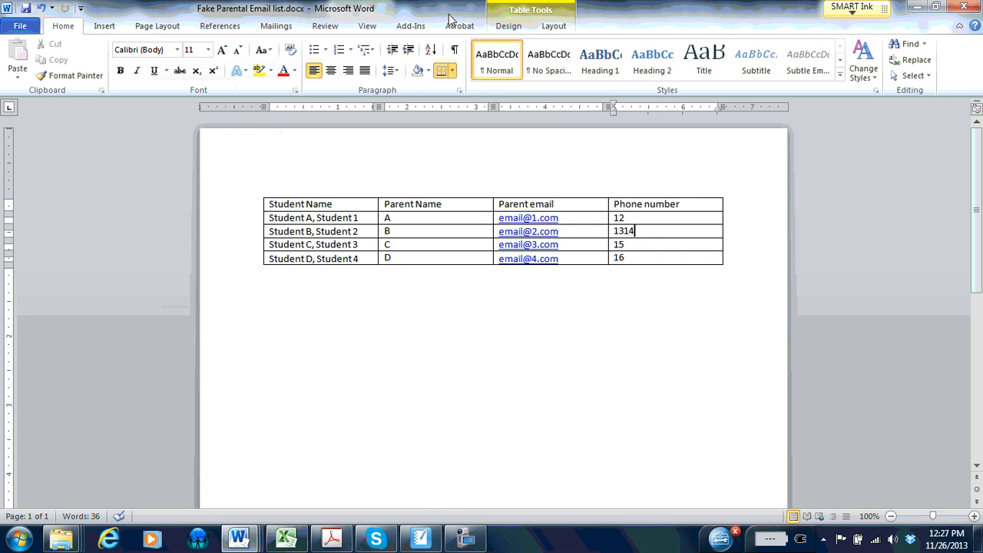
{"action": "left_click", "coordinate": [920, 8]}
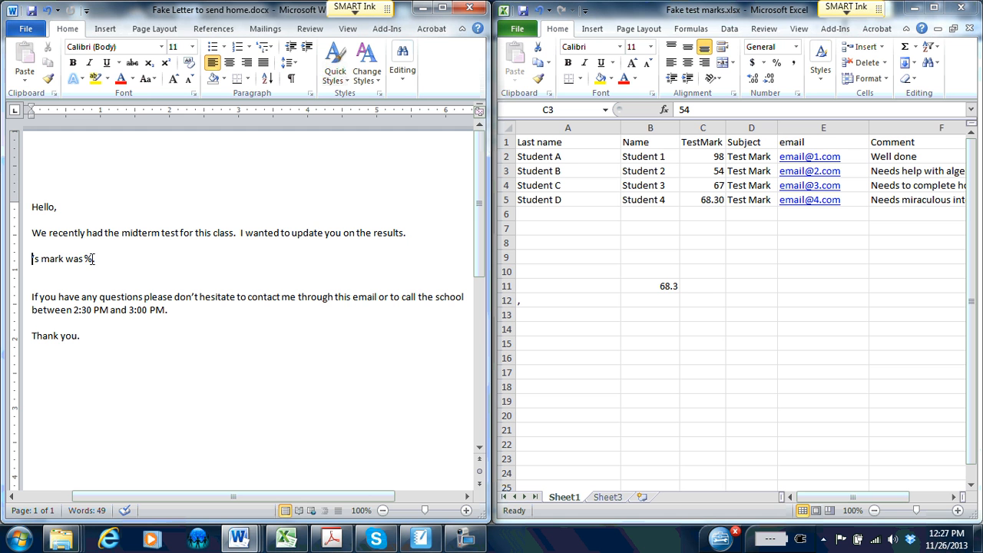
Examine the gaps for the student's name and mark in the letter's mark sentence alongside the marks worksheet
{"action": "left_click", "coordinate": [84, 259]}
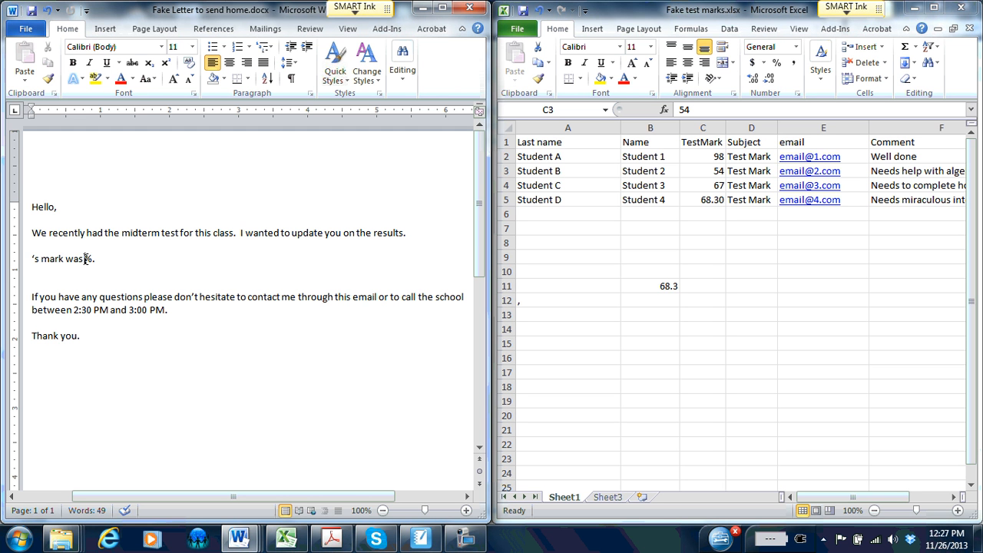
{"action": "left_click", "coordinate": [30, 258]}
{"action": "left_click", "coordinate": [640, 237]}
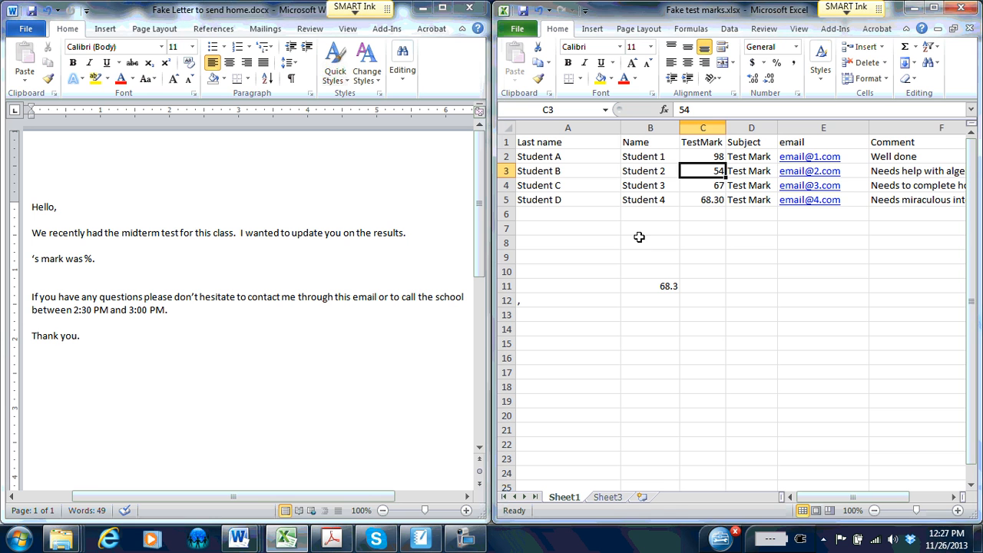
{"action": "left_click", "coordinate": [410, 213]}
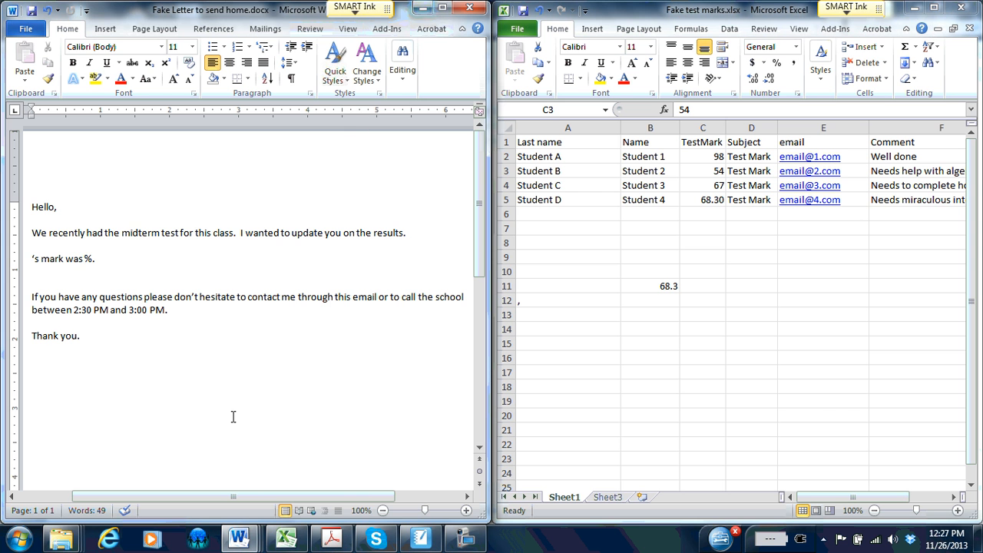
Check the files in the Fake for Video folder in Windows Explorer and minimize it to return to the letter
{"action": "mouse_move", "coordinate": [64, 539]}
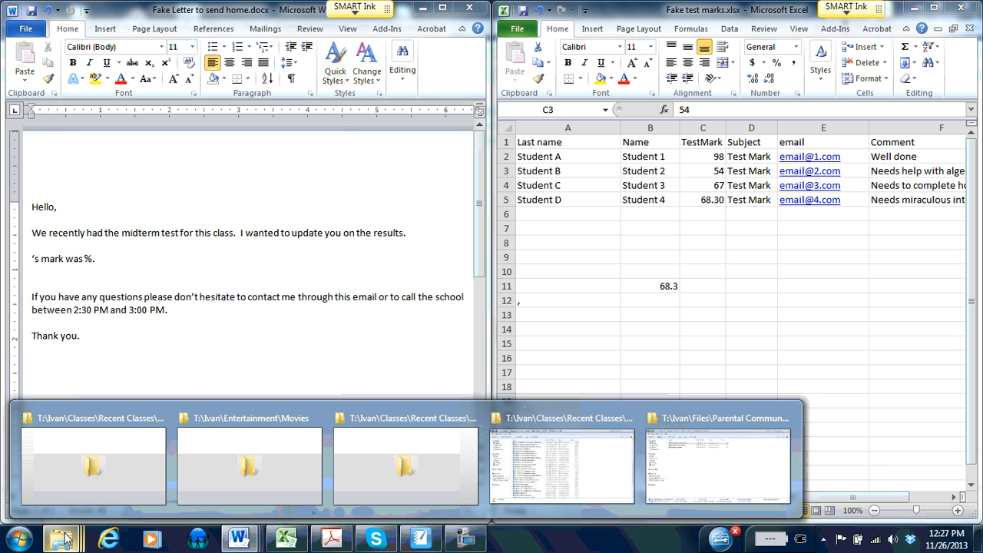
{"action": "mouse_move", "coordinate": [125, 406]}
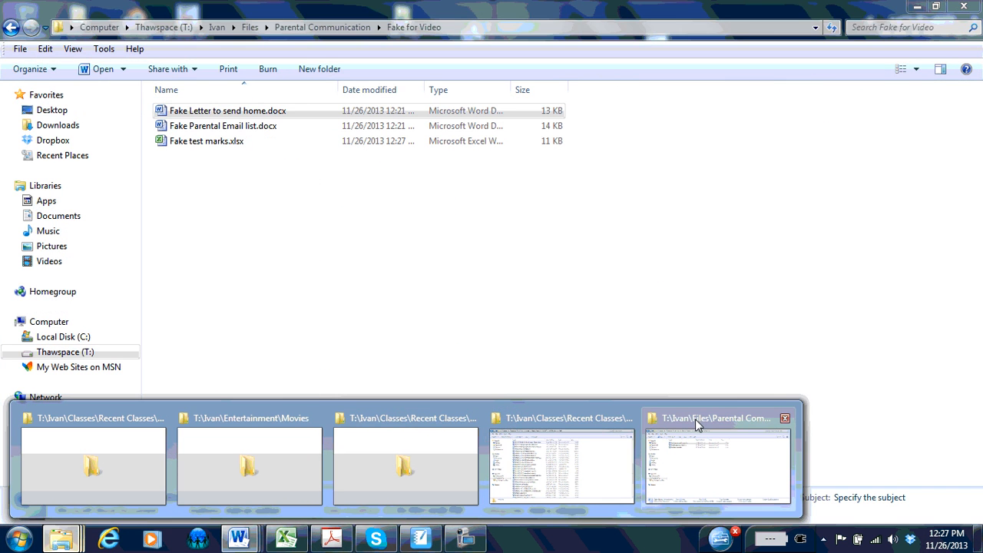
{"action": "left_click", "coordinate": [695, 418]}
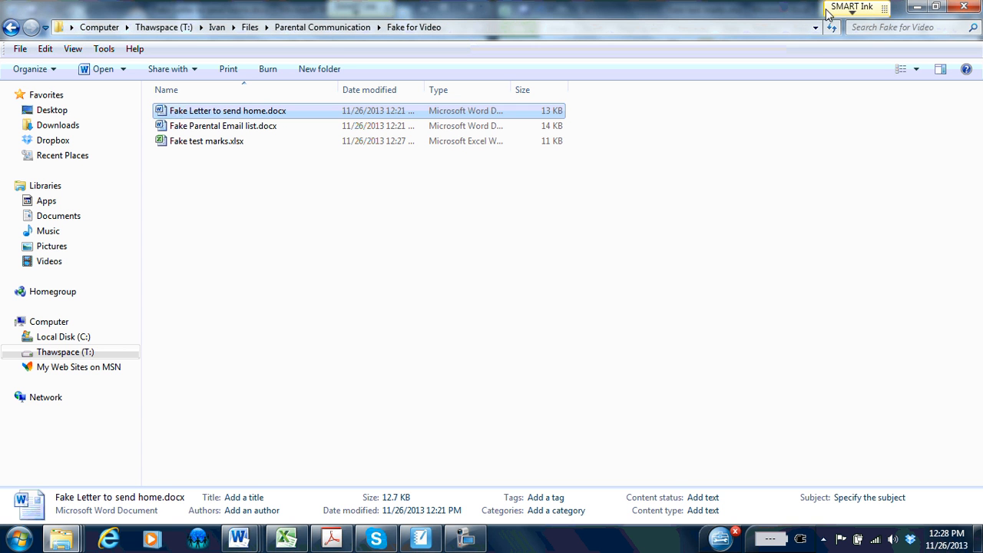
{"action": "left_click", "coordinate": [918, 8]}
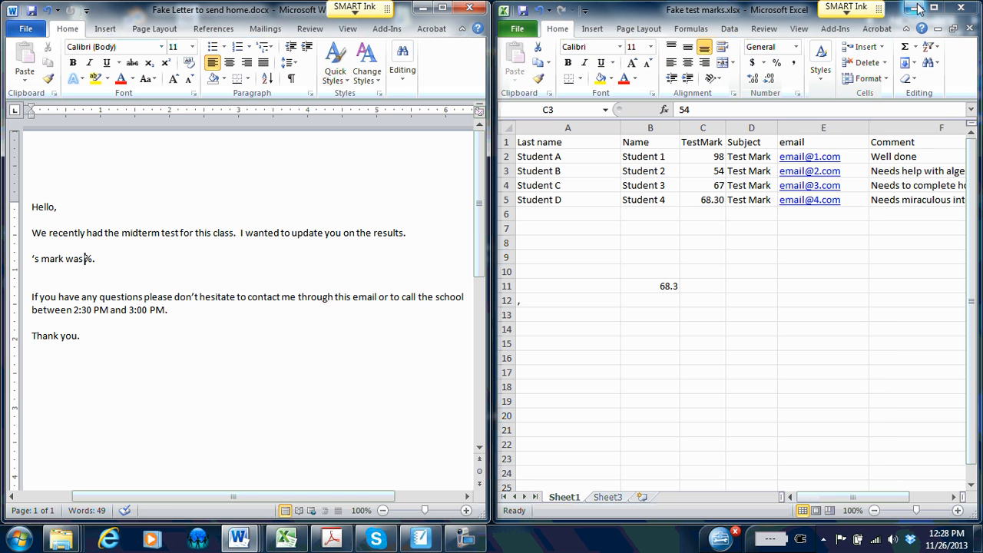
Maximize Fake Letter to send home.docx and start the Step by Step Mail Merge Wizard
{"action": "left_click", "coordinate": [443, 11]}
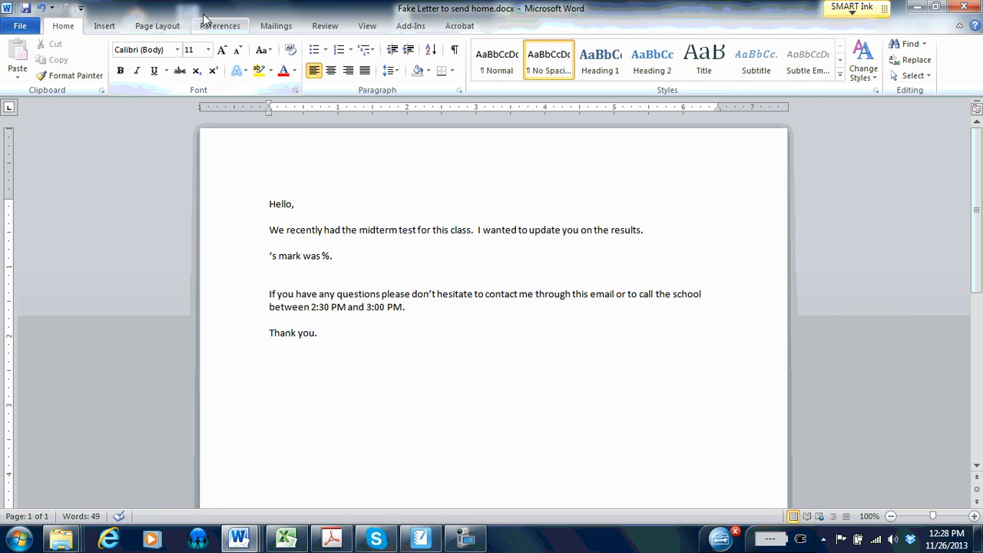
{"action": "left_click", "coordinate": [275, 26]}
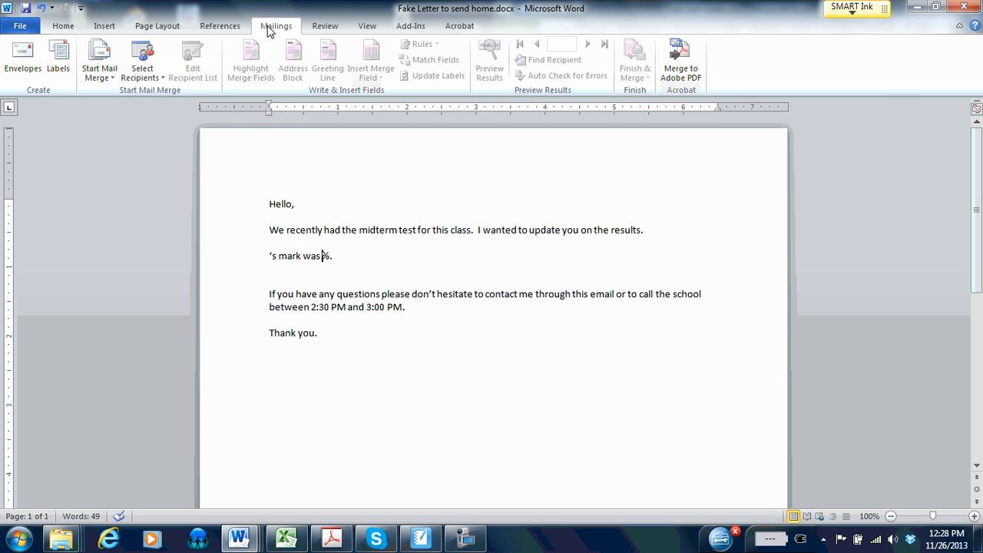
{"action": "left_click", "coordinate": [101, 82]}
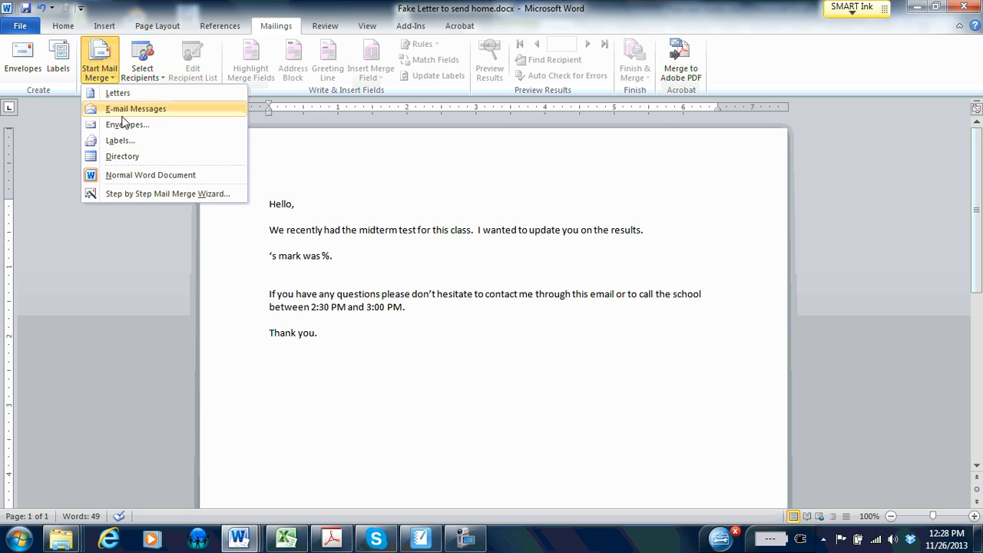
{"action": "left_click", "coordinate": [122, 192]}
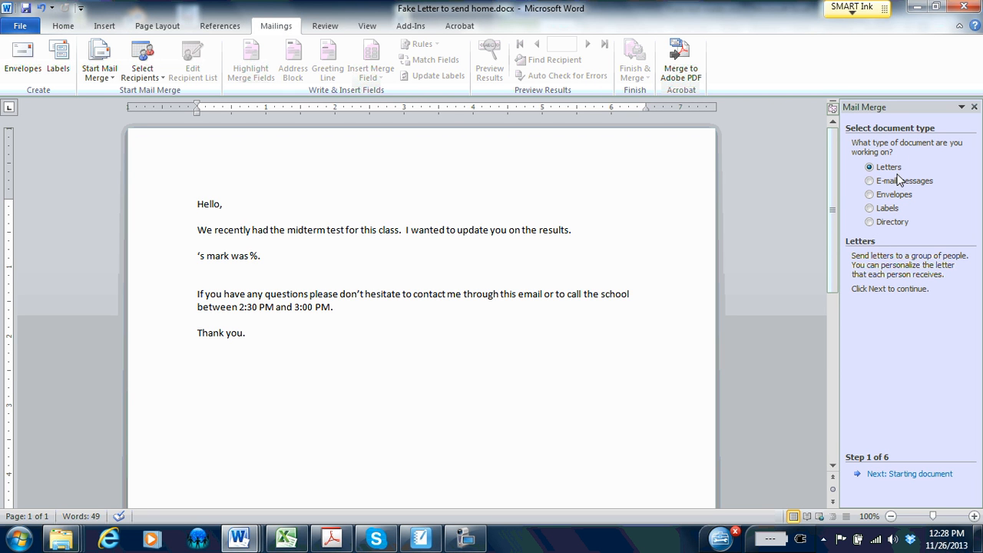
Choose Directory as the merge document type, keep the current document as the starting document, and proceed to recipient selection
{"action": "left_click", "coordinate": [870, 222]}
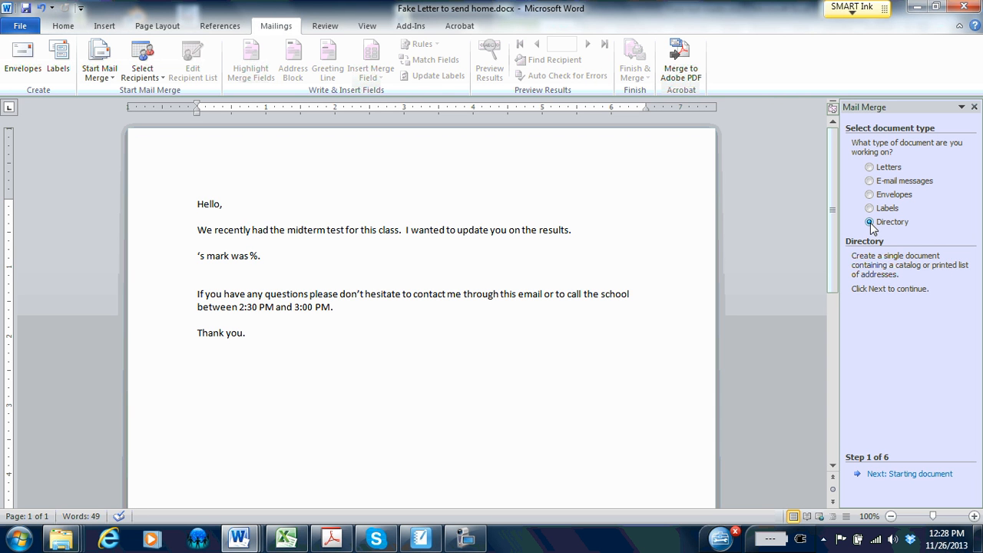
{"action": "left_click", "coordinate": [870, 181]}
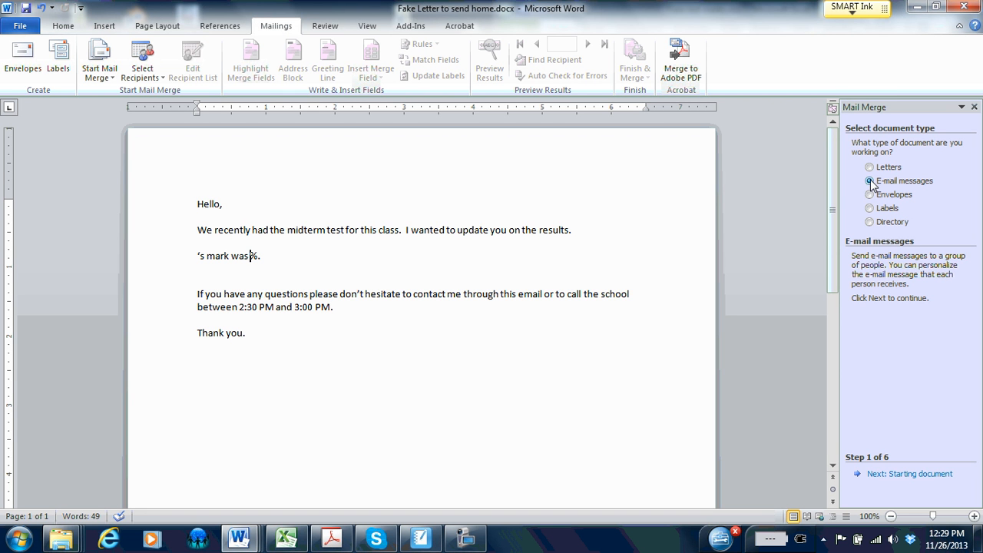
{"action": "left_click", "coordinate": [870, 222]}
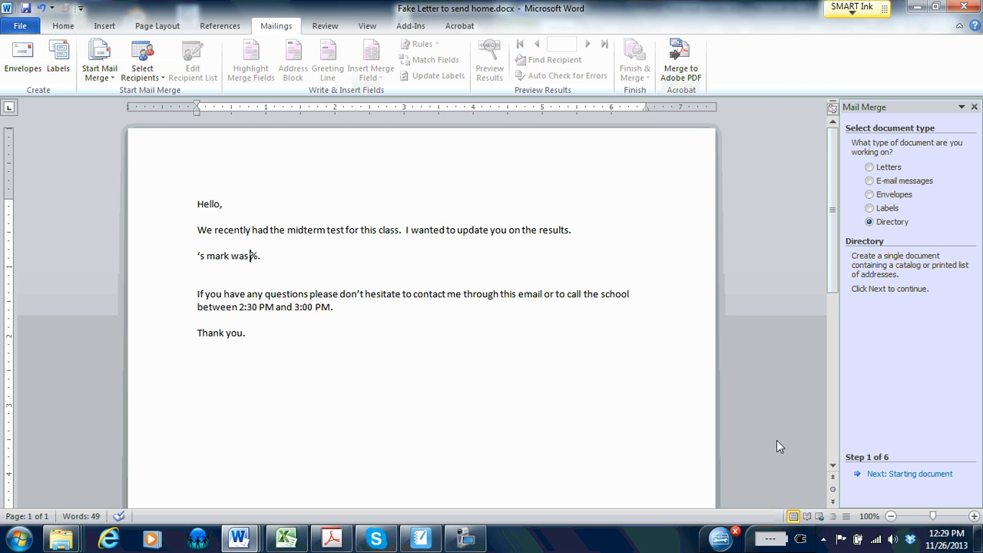
{"action": "left_click", "coordinate": [897, 475]}
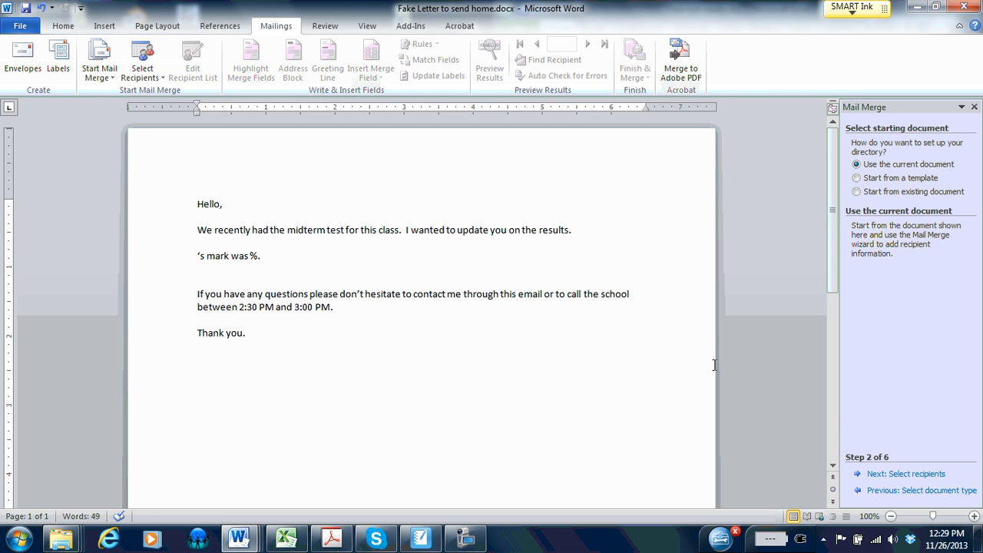
{"action": "left_click", "coordinate": [922, 473]}
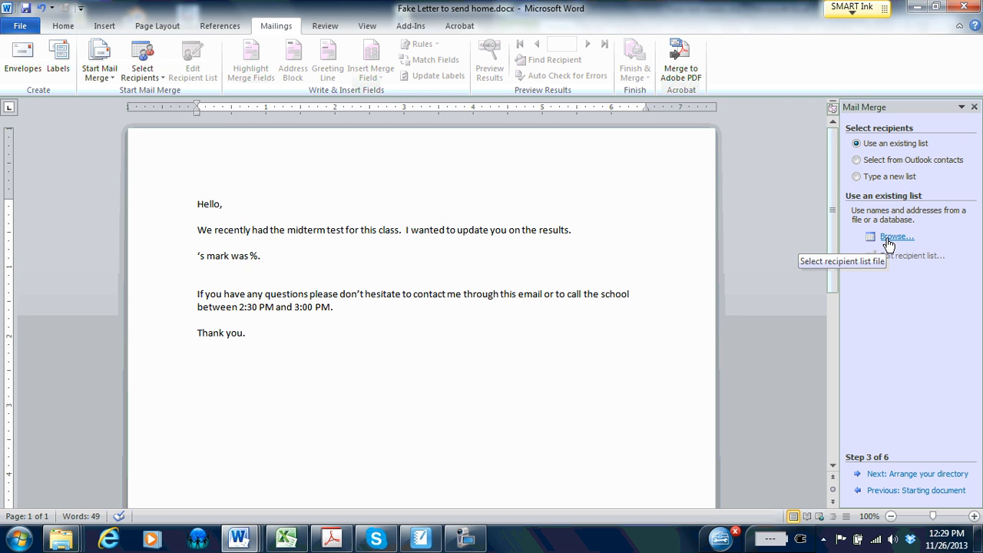
Browse to the Fake for Video folder inside Parental Communication and open Fake test marks.xlsx as the existing recipient list
{"action": "left_click", "coordinate": [285, 539]}
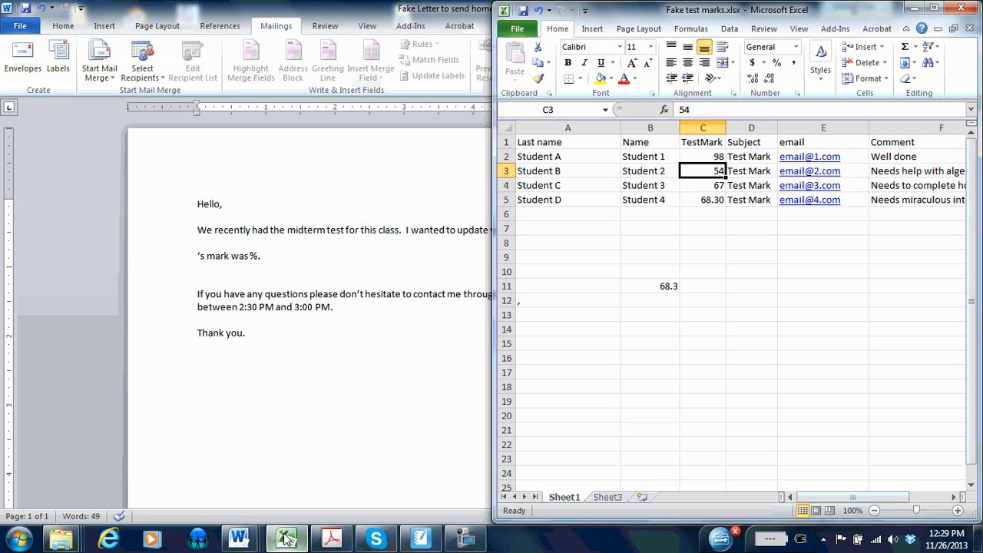
{"action": "left_click", "coordinate": [913, 9]}
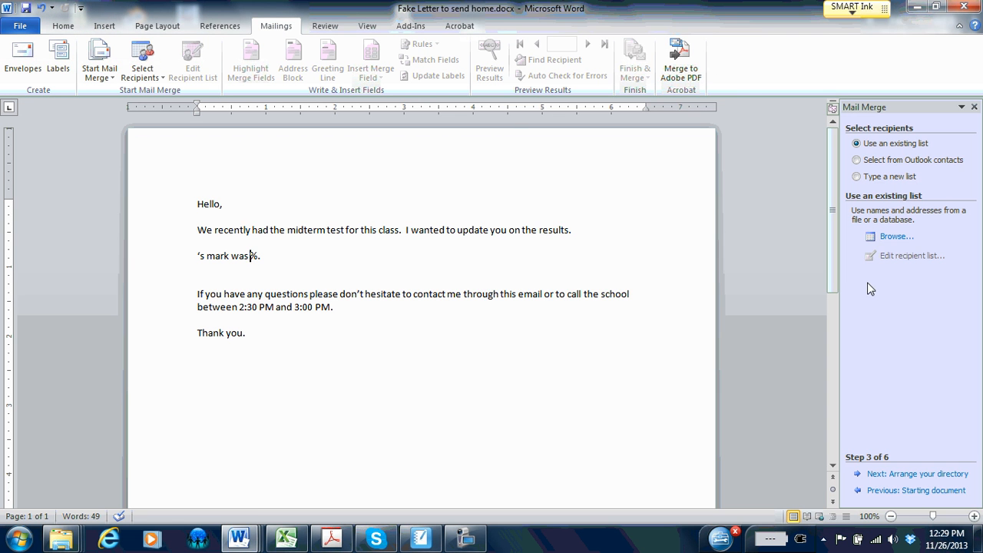
{"action": "left_click", "coordinate": [897, 236]}
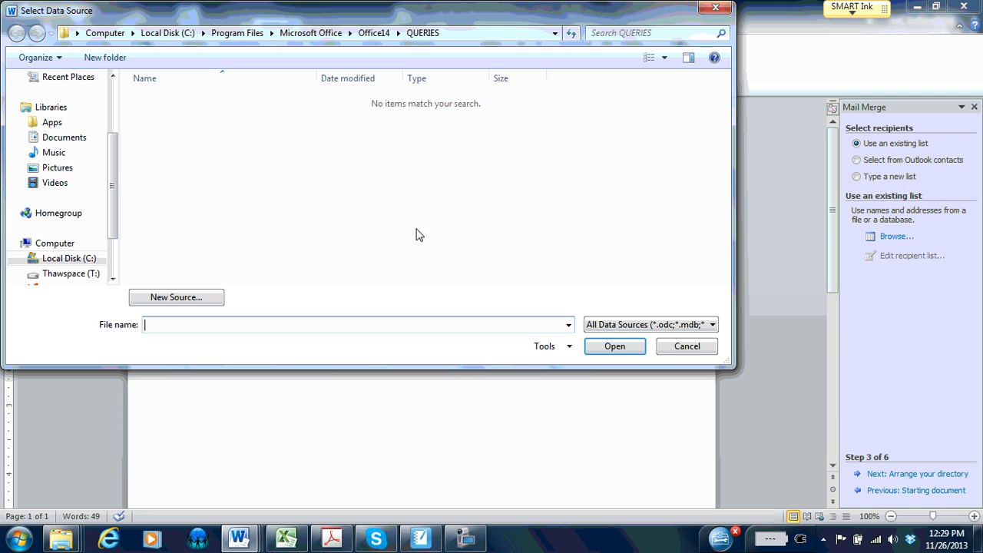
{"action": "left_click", "coordinate": [89, 280]}
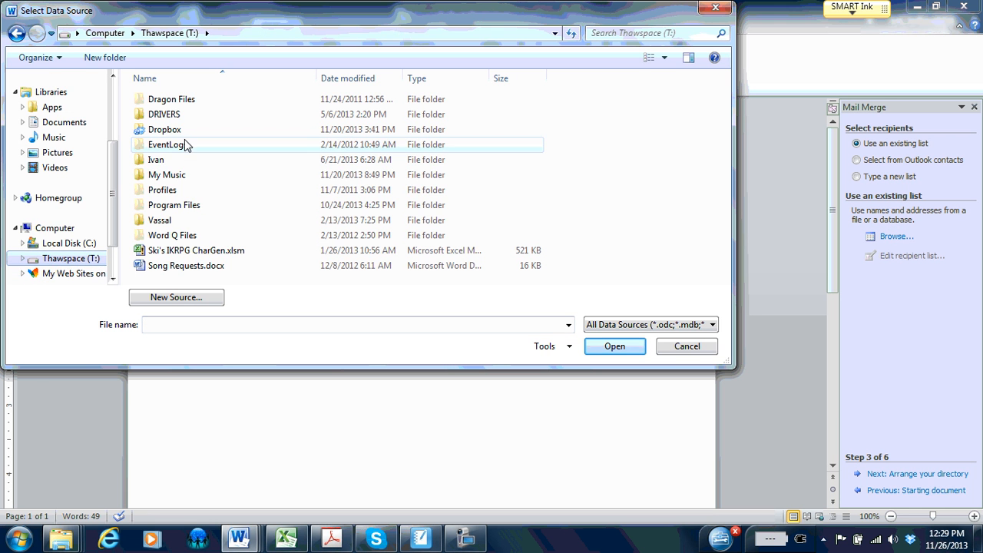
{"action": "double_click", "coordinate": [170, 163]}
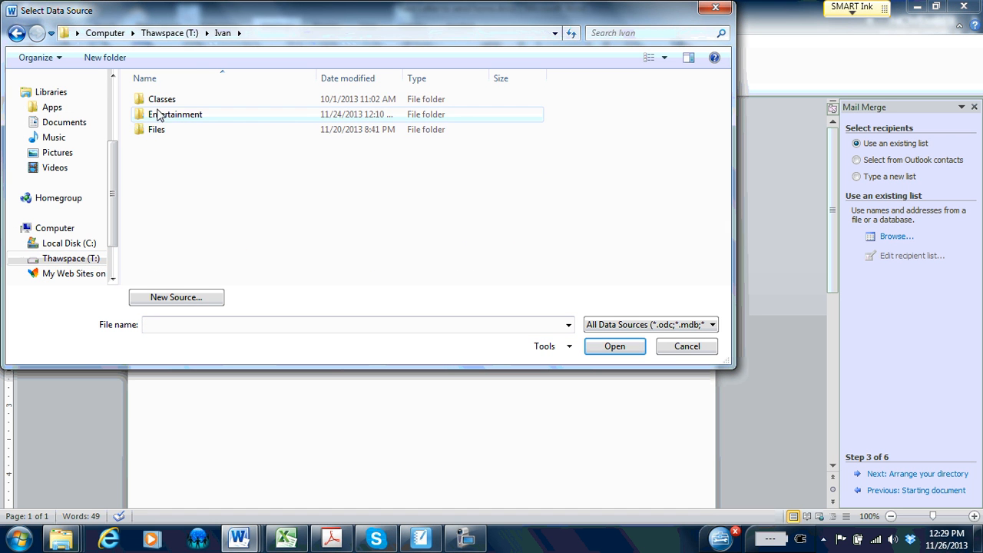
{"action": "double_click", "coordinate": [156, 130]}
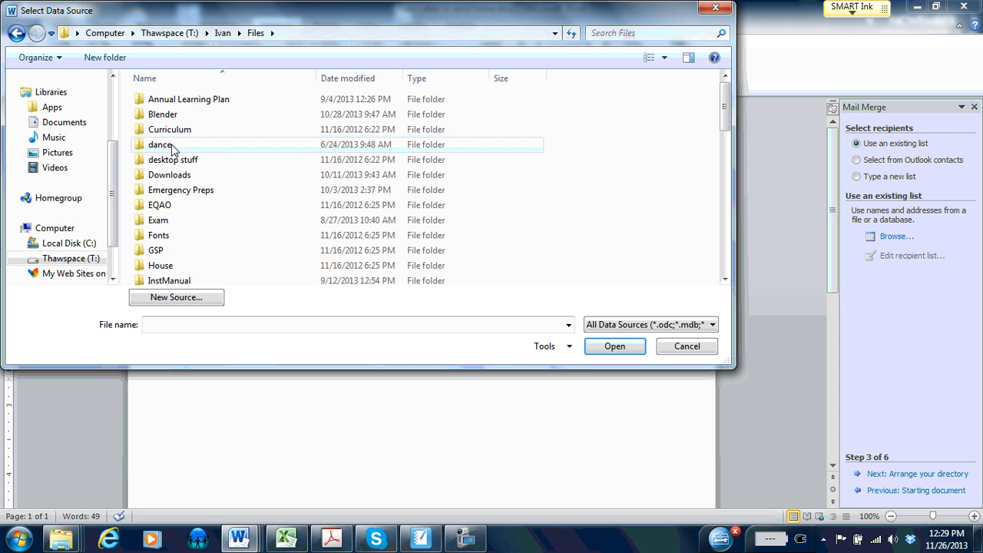
{"action": "left_click", "coordinate": [725, 264]}
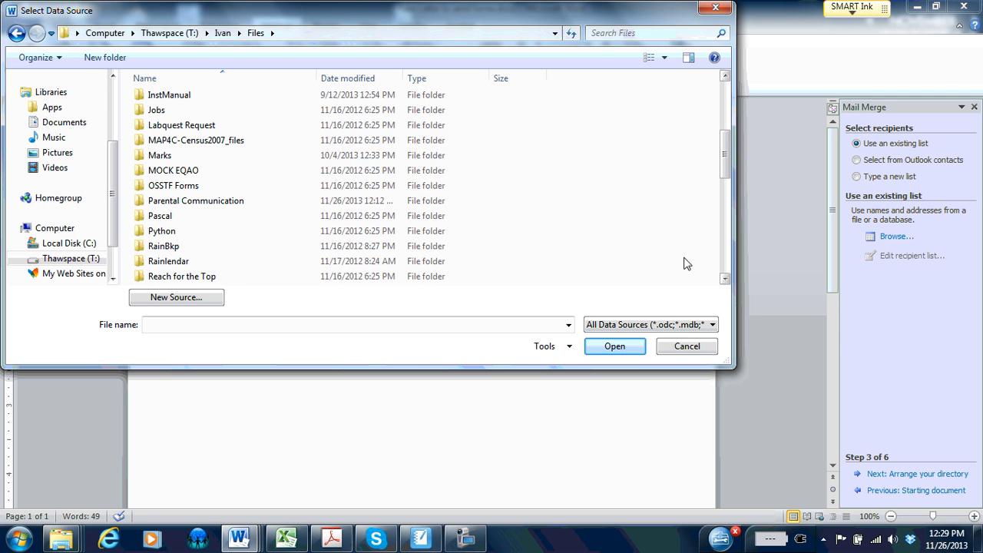
{"action": "double_click", "coordinate": [219, 203]}
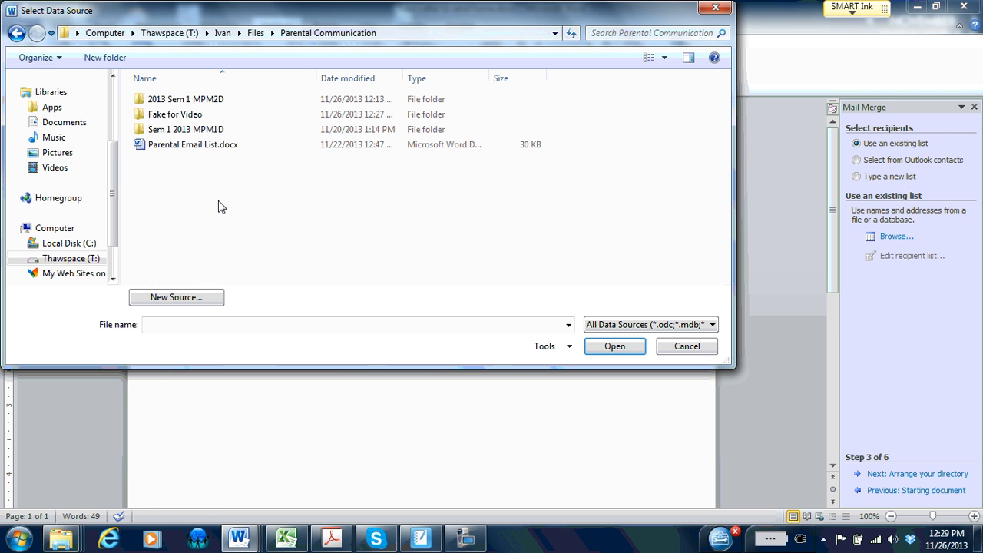
{"action": "double_click", "coordinate": [176, 115]}
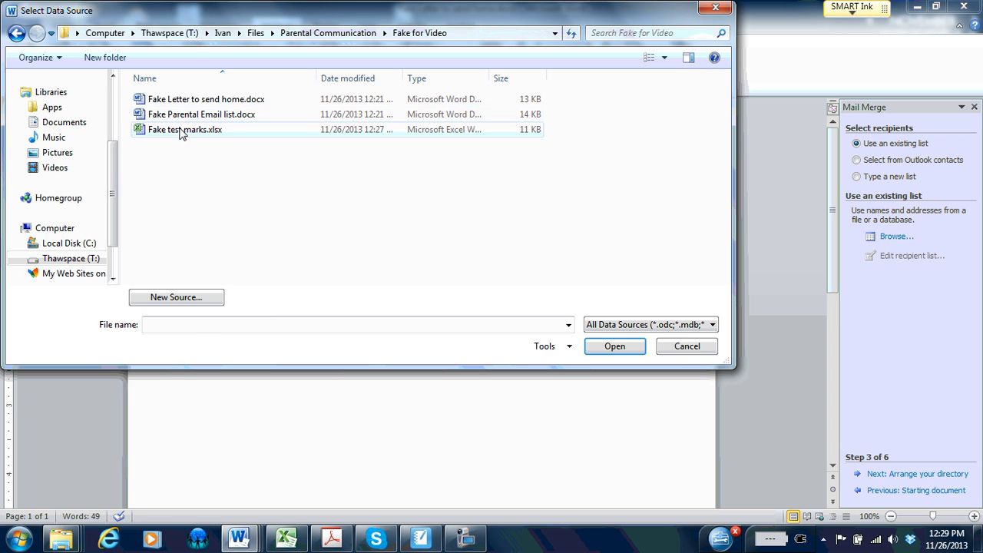
{"action": "double_click", "coordinate": [177, 129]}
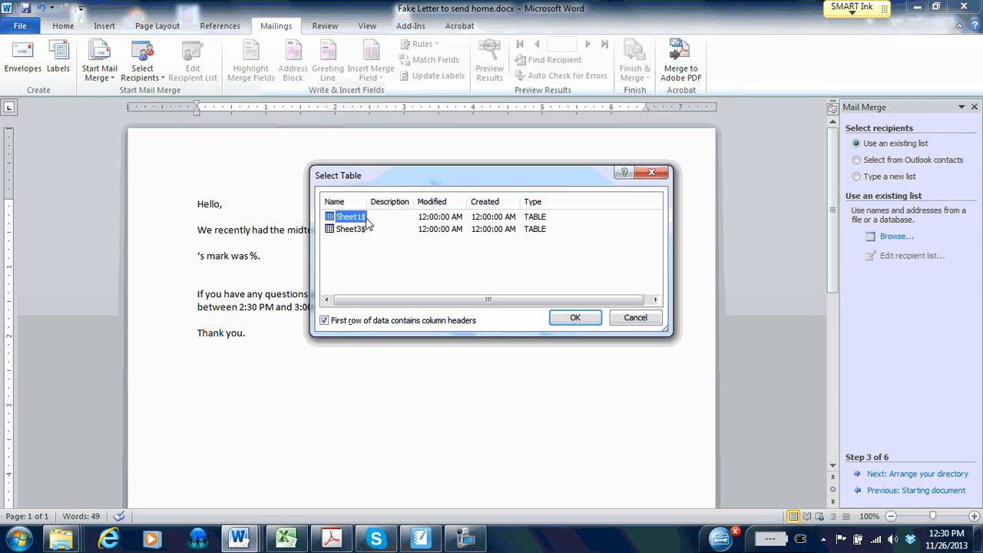
Use Sheet1$ with its first row as column headers, review and accept all recipients, and proceed to arranging the directory
{"action": "left_click", "coordinate": [570, 318]}
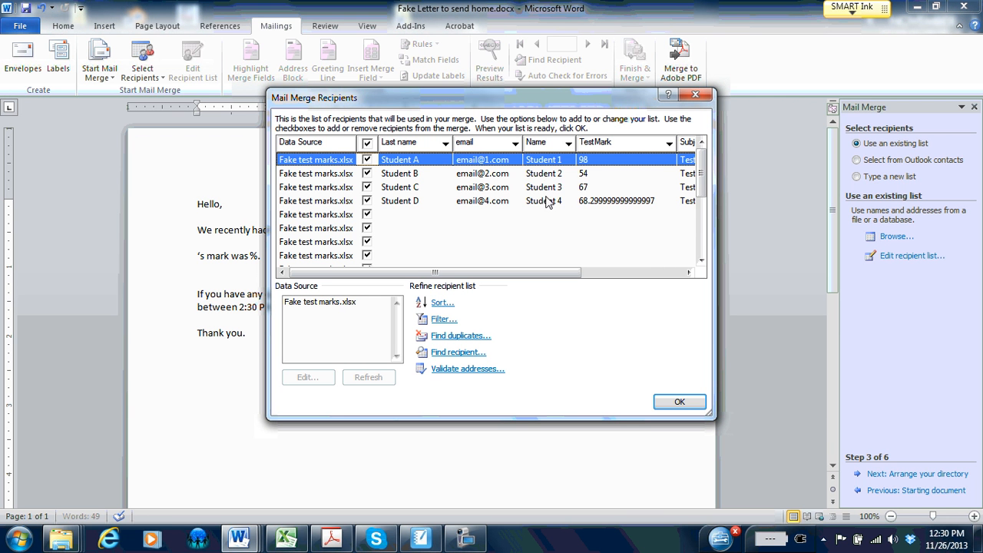
{"action": "left_click_drag", "start_coordinate": [558, 271], "coordinate": [657, 275]}
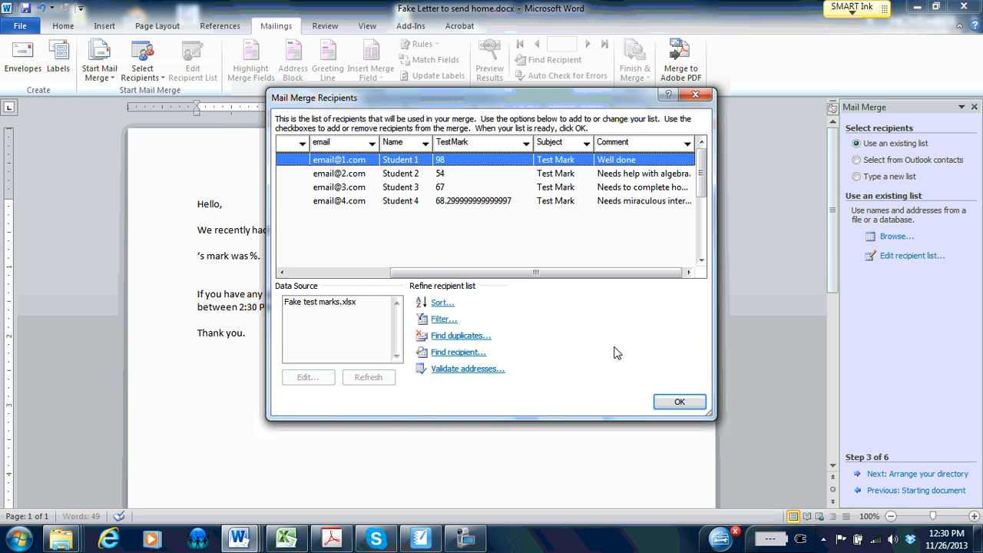
{"action": "left_click", "coordinate": [679, 403]}
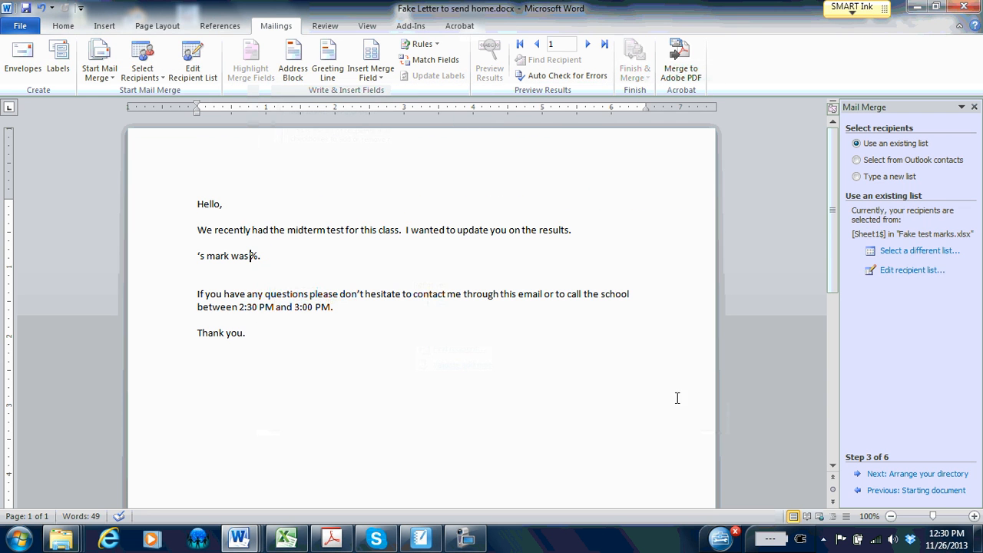
{"action": "left_click", "coordinate": [887, 475]}
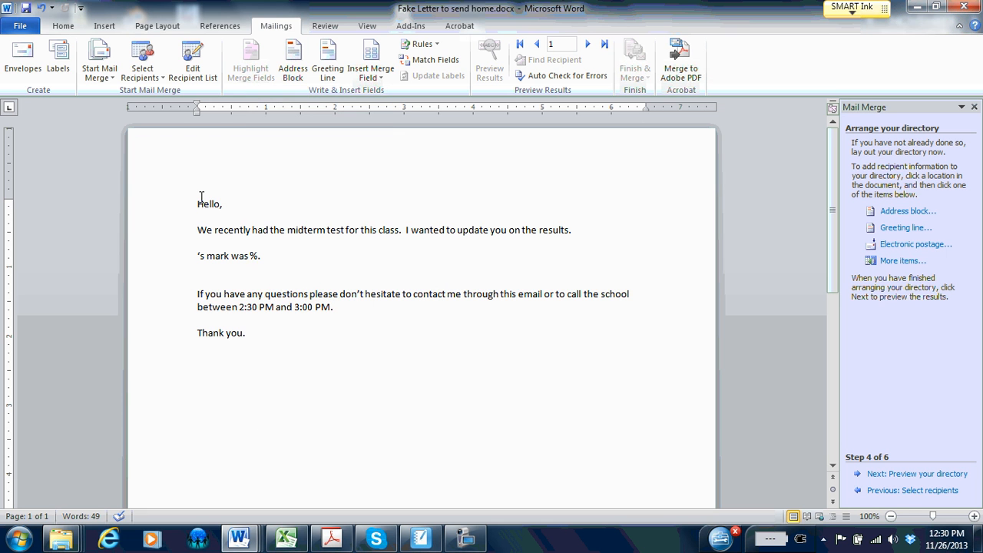
Insert the Name merge field directly before "'s mark was" in the letter, checking the worksheet's column headers
{"action": "left_click", "coordinate": [195, 255]}
{"action": "left_click", "coordinate": [369, 78]}
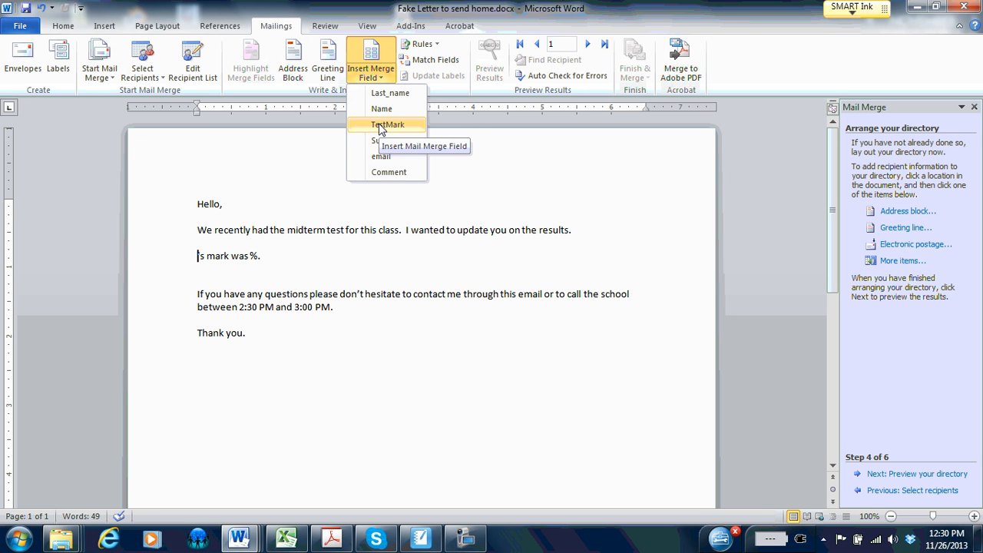
{"action": "left_click", "coordinate": [387, 4]}
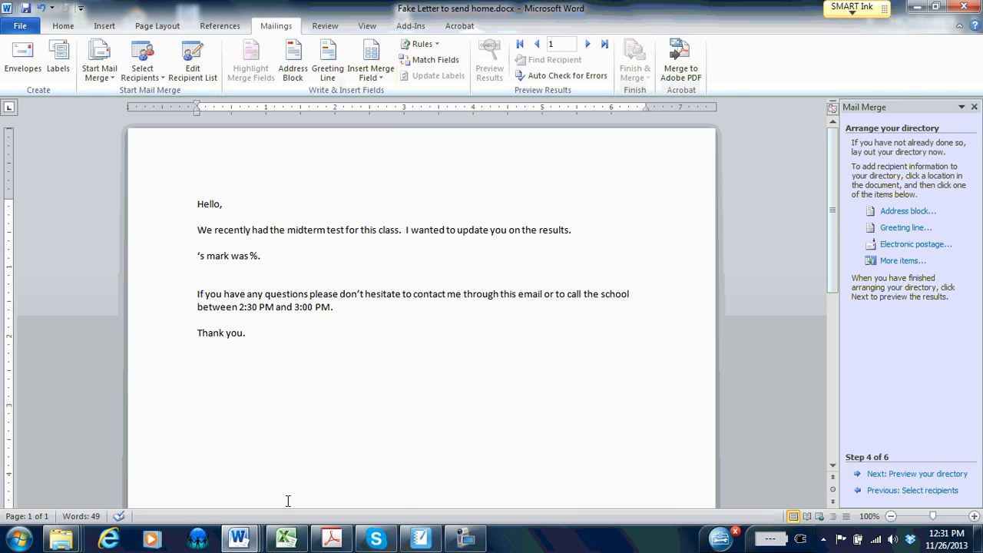
{"action": "left_click", "coordinate": [287, 538]}
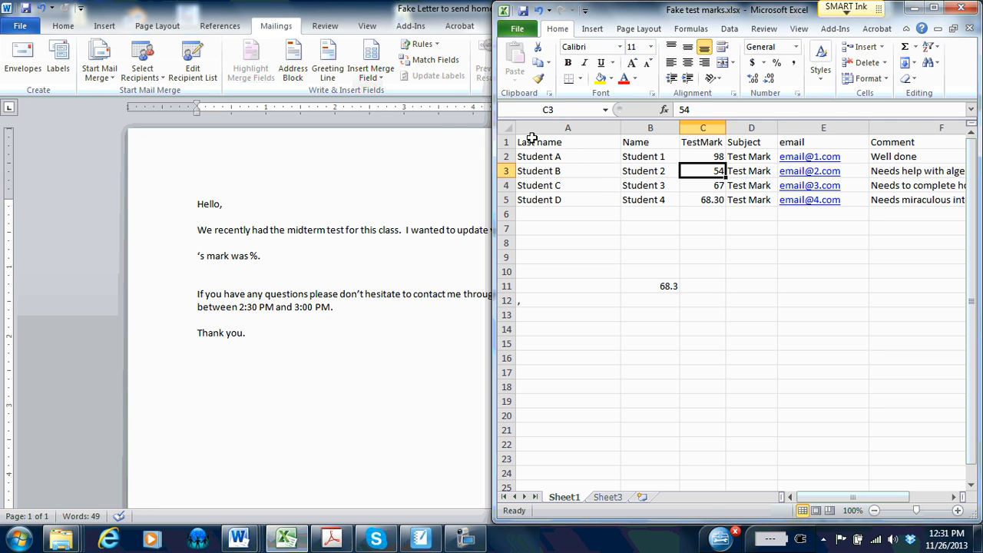
{"action": "left_click", "coordinate": [377, 84]}
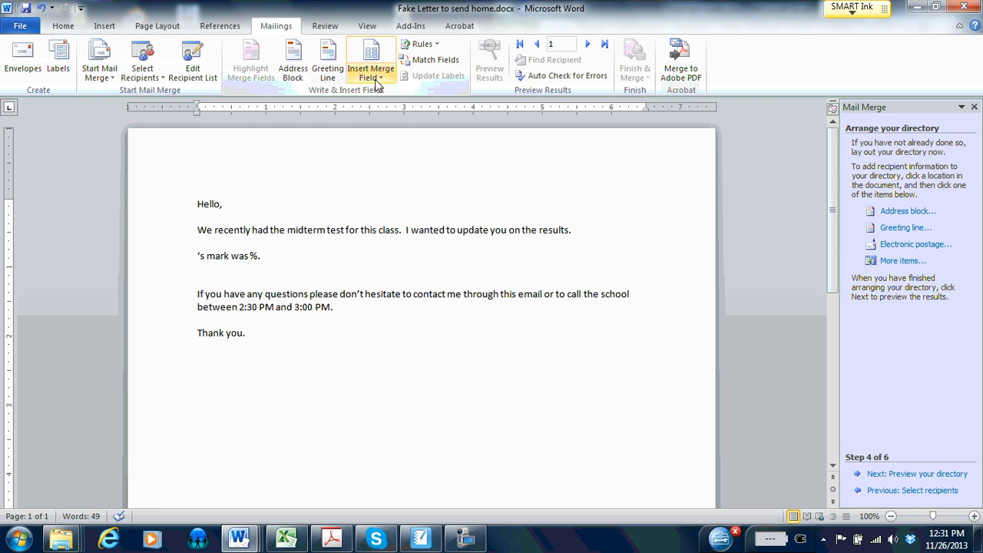
{"action": "left_click", "coordinate": [376, 78]}
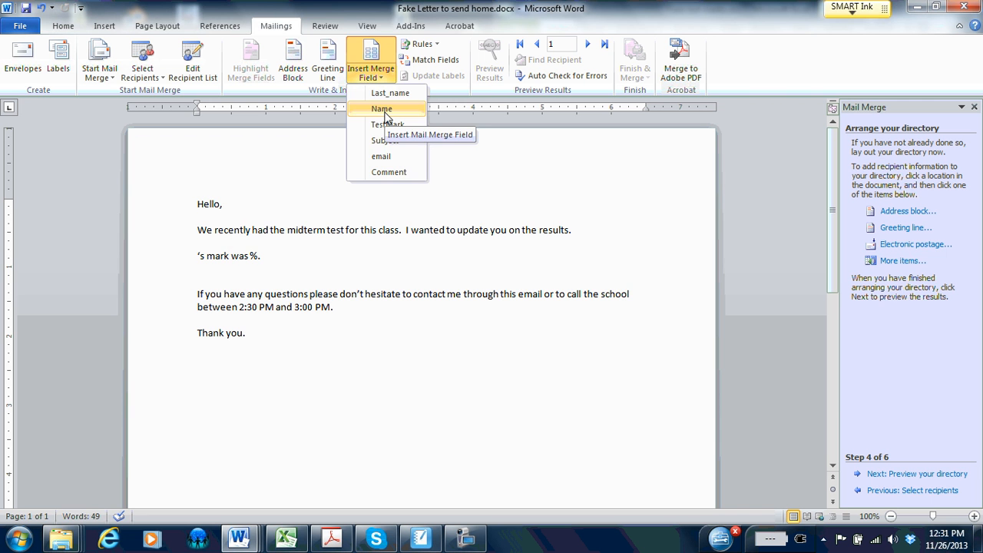
{"action": "left_click", "coordinate": [384, 109]}
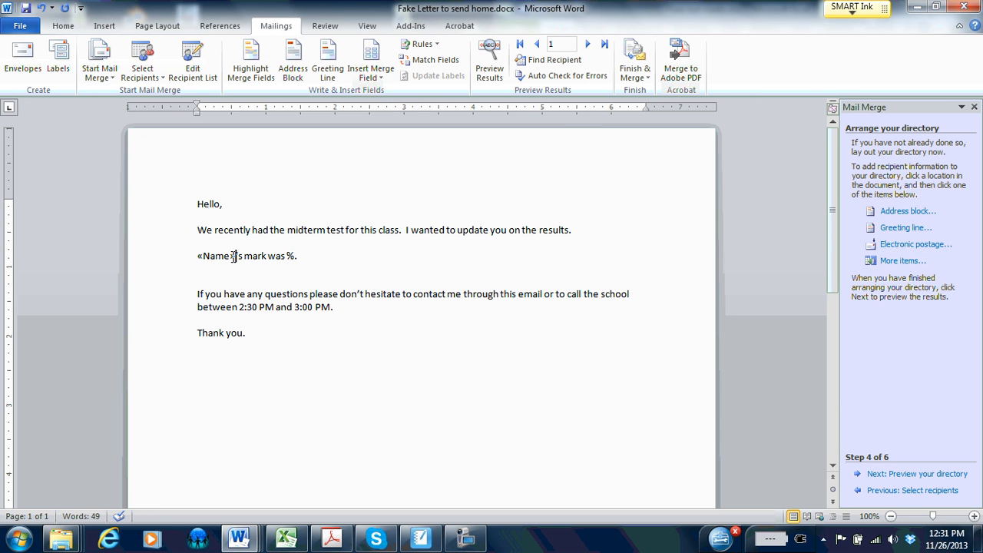
Insert the TestMark merge field directly before the percent sign in the mark sentence
{"action": "left_click", "coordinate": [287, 256]}
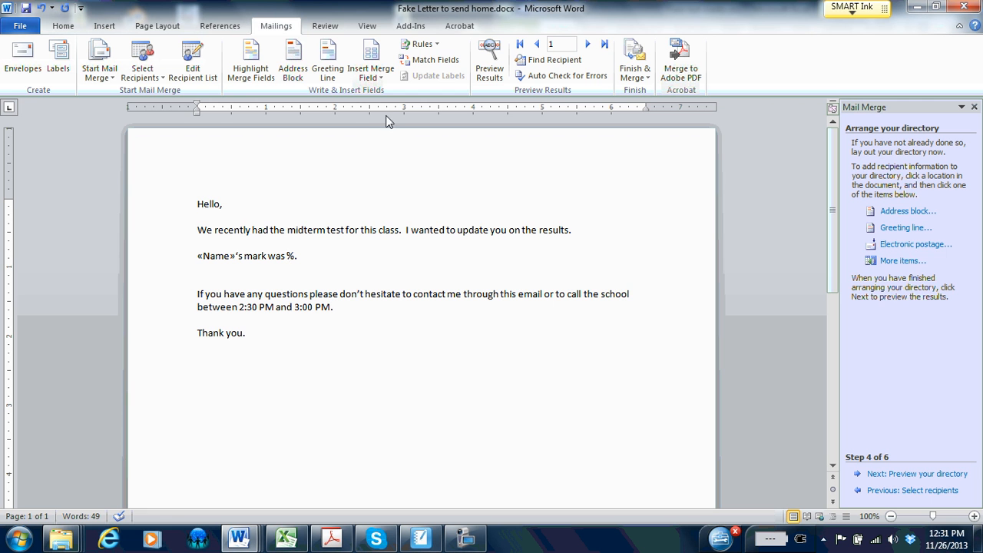
{"action": "left_click", "coordinate": [367, 80]}
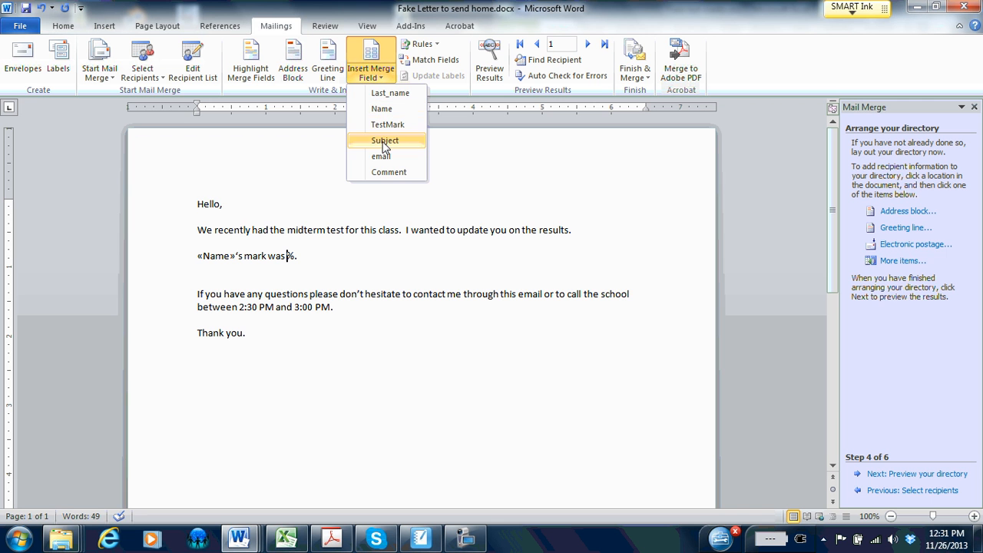
{"action": "left_click", "coordinate": [388, 124]}
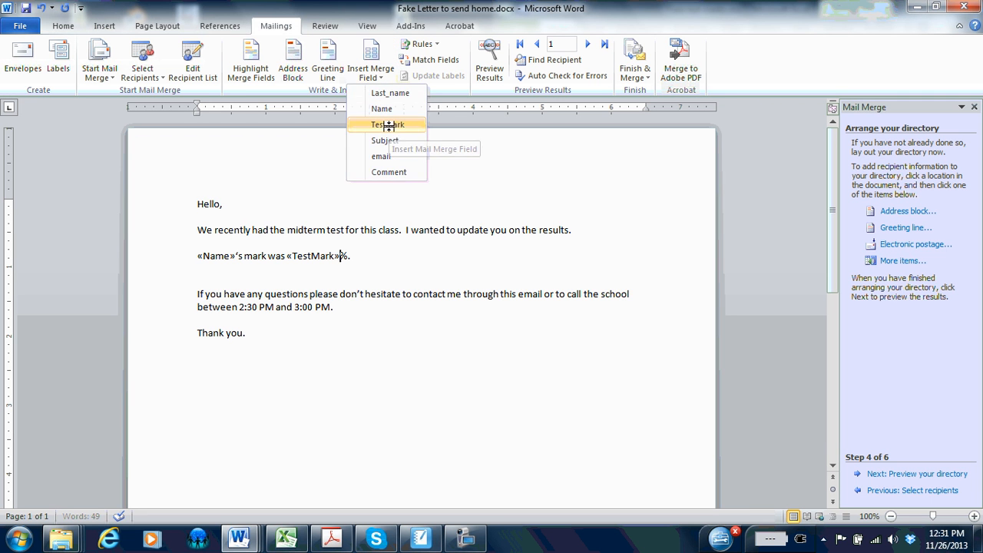
Add a blank line above "Hello," and insert the email merge field on it
{"action": "left_click", "coordinate": [195, 204]}
{"action": "key", "text": "Return"}
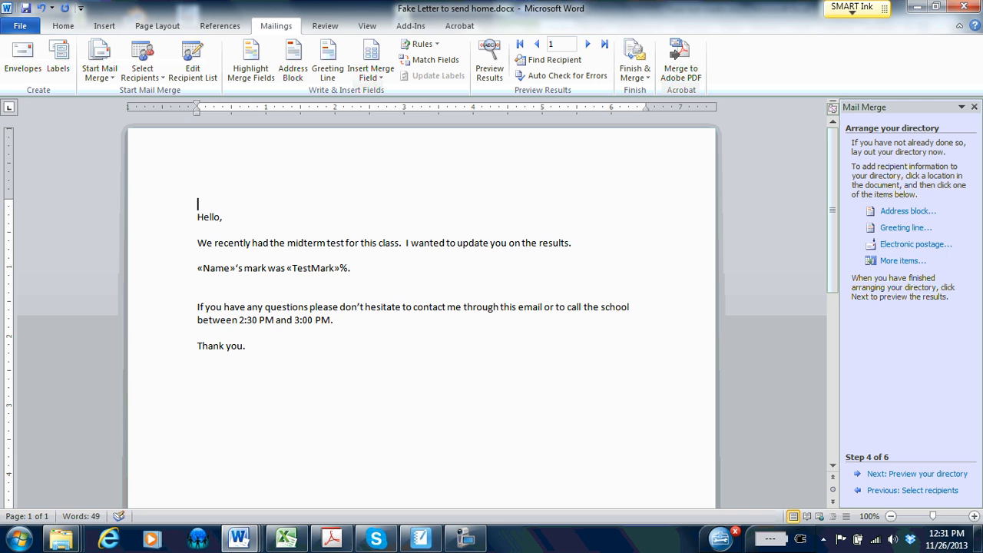
{"action": "left_click", "coordinate": [368, 78]}
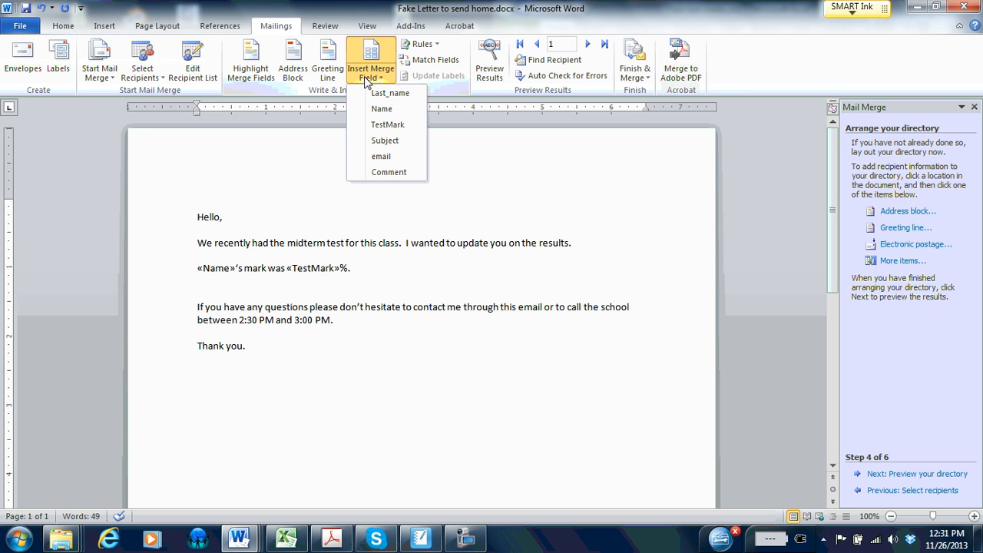
{"action": "left_click", "coordinate": [382, 157]}
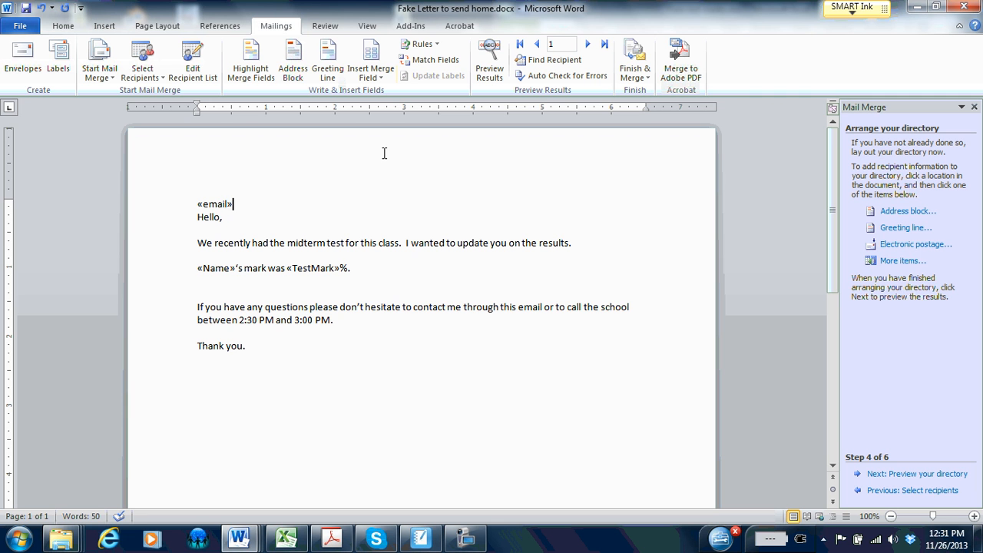
Add a new line above the email field and insert the Subject merge field on it
{"action": "key", "text": "Left"}
{"action": "key", "text": "Left"}
{"action": "key", "text": "Left"}
{"action": "key", "text": "Left"}
{"action": "key", "text": "Left"}
{"action": "key", "text": "Left"}
{"action": "key", "text": "Left"}
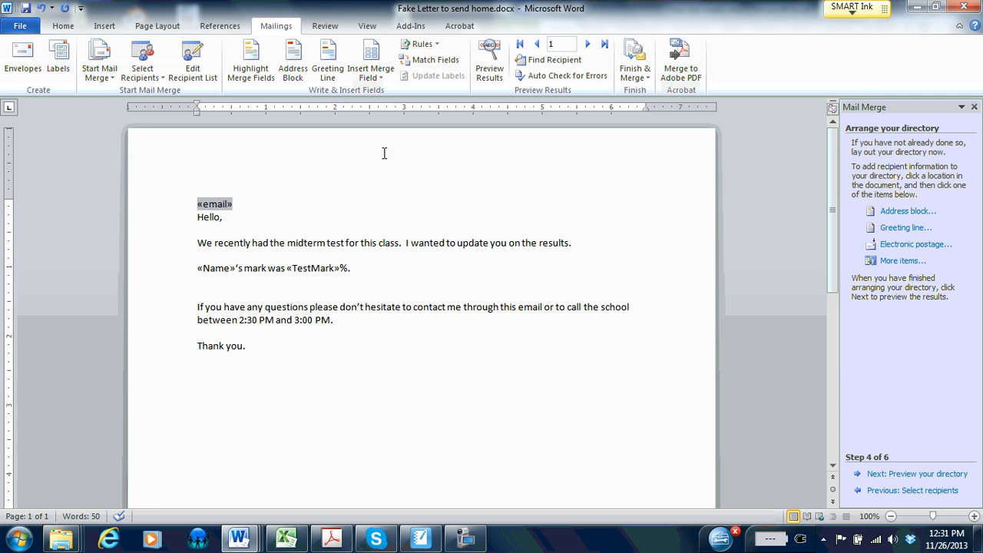
{"action": "key", "text": "Return"}
{"action": "key", "text": "Up"}
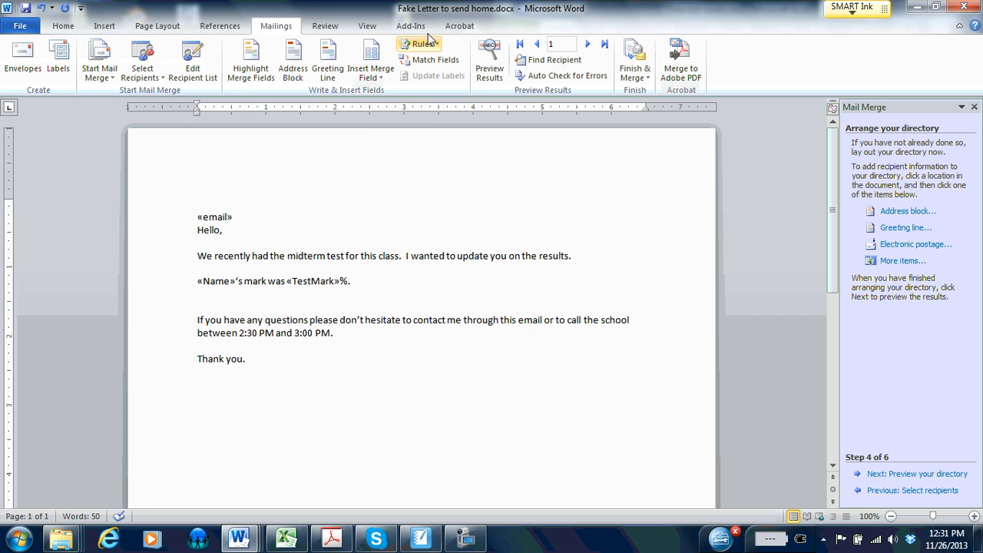
{"action": "left_click", "coordinate": [376, 80]}
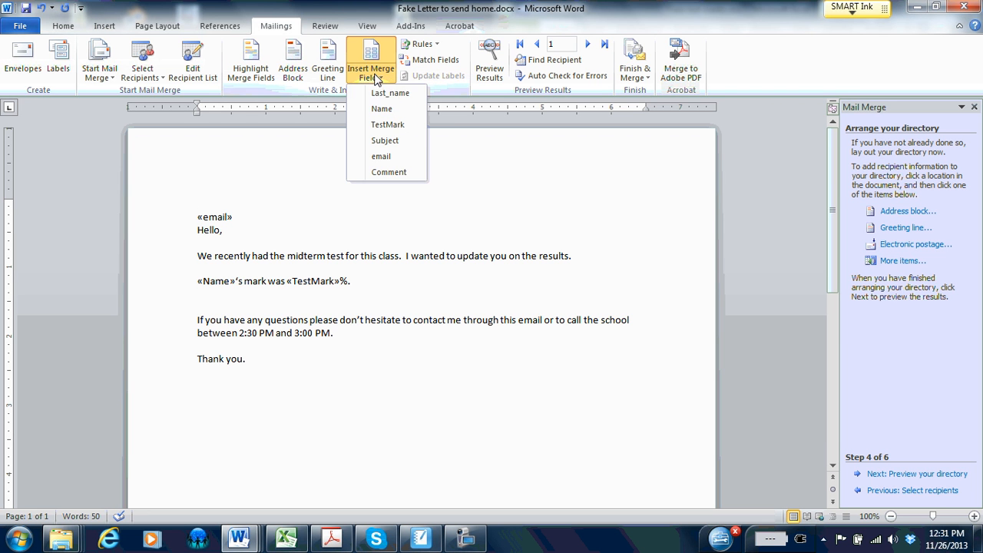
{"action": "left_click", "coordinate": [384, 140]}
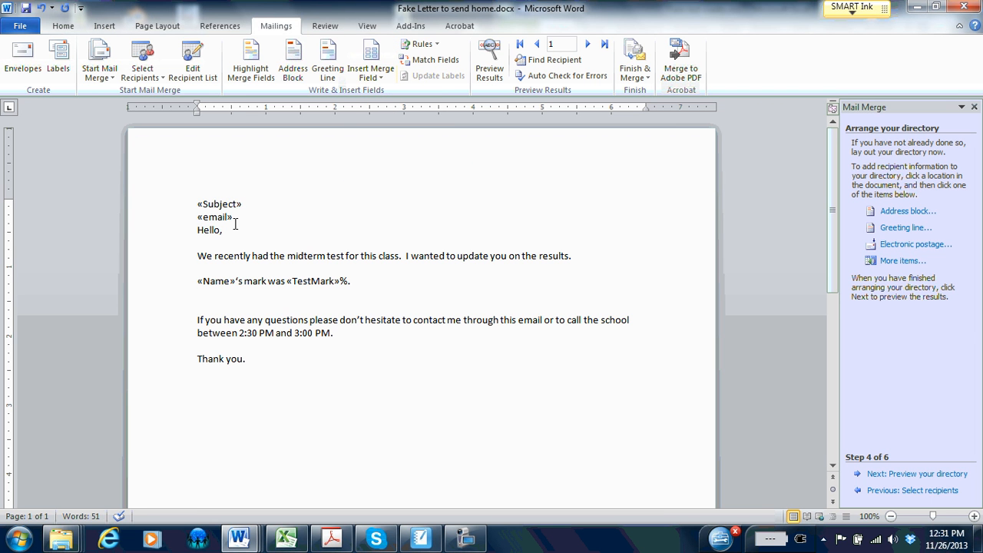
Add an extra line between the mark sentence and the questions paragraph and insert the Comment merge field there
{"action": "left_click", "coordinate": [247, 359]}
{"action": "key", "text": "Return"}
{"action": "left_click", "coordinate": [199, 298]}
{"action": "key", "text": "Return"}
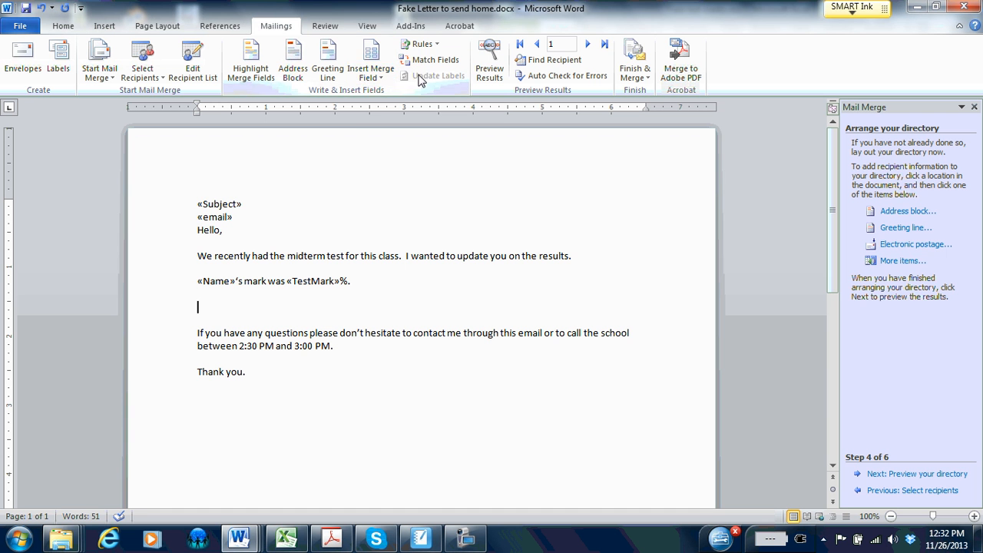
{"action": "left_click", "coordinate": [376, 77]}
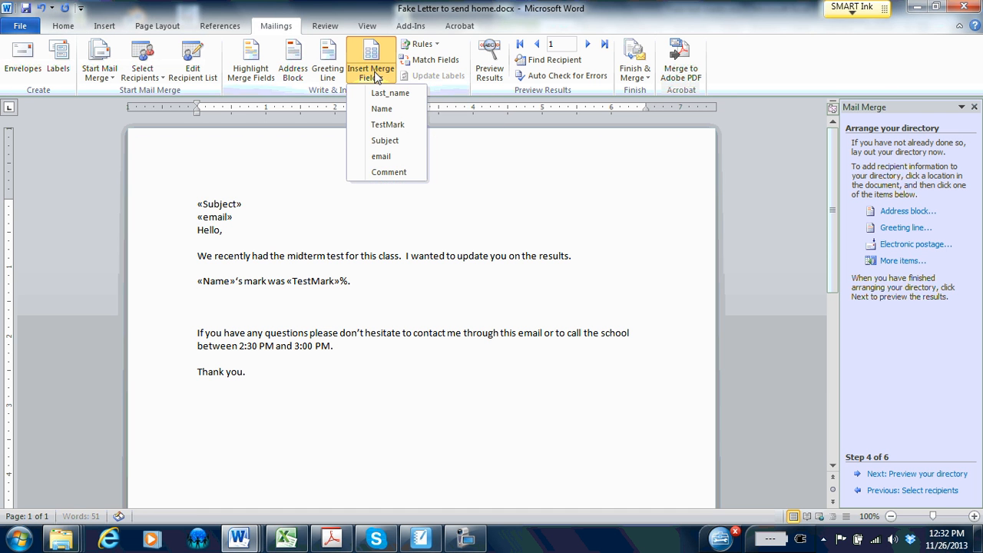
{"action": "left_click", "coordinate": [384, 174]}
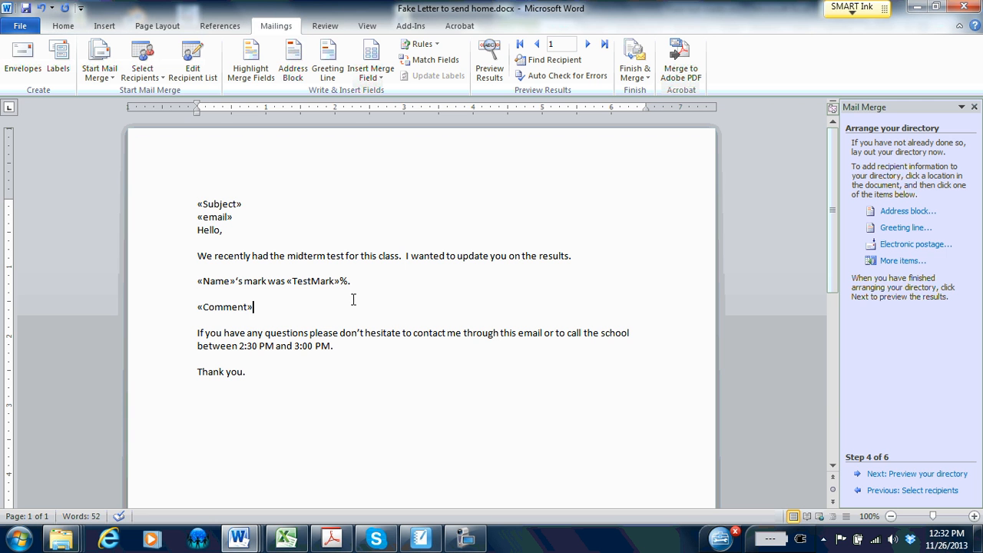
Proceed to previewing the directory and step through the merged letters to recipient 3
{"action": "left_click", "coordinate": [887, 474]}
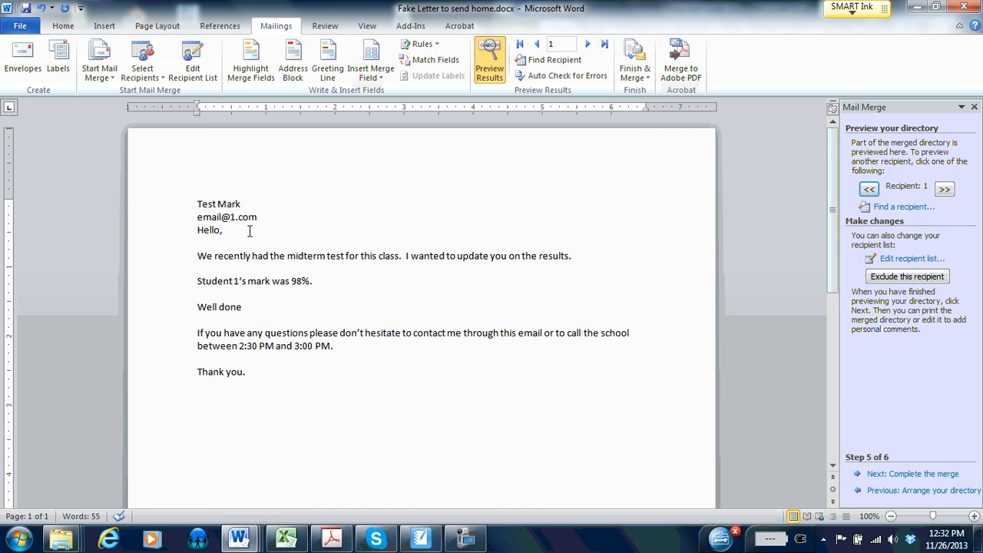
{"action": "left_click", "coordinate": [944, 190]}
{"action": "left_click", "coordinate": [944, 191]}
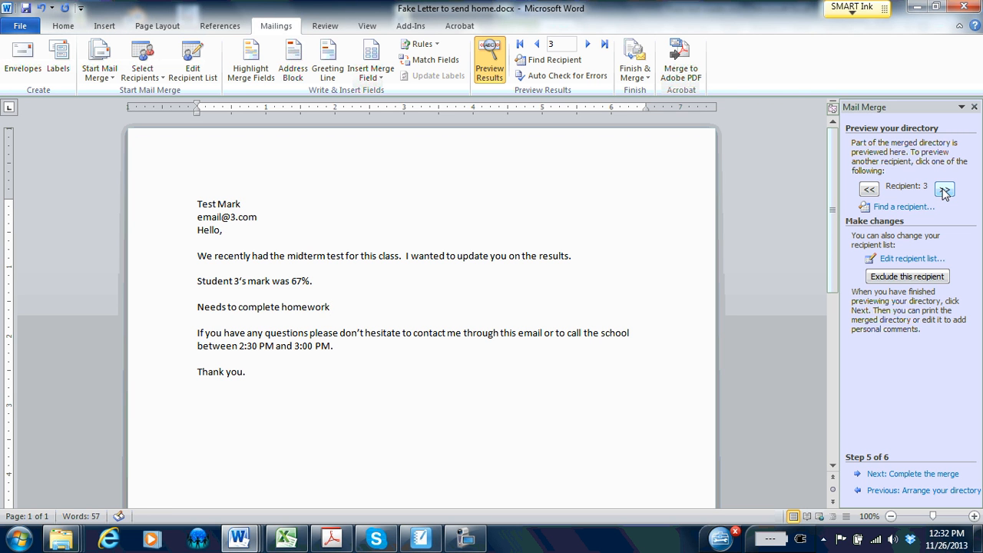
Preview the merged letter for recipient 4, and go back through the letters to recipient 2
{"action": "left_click", "coordinate": [943, 191]}
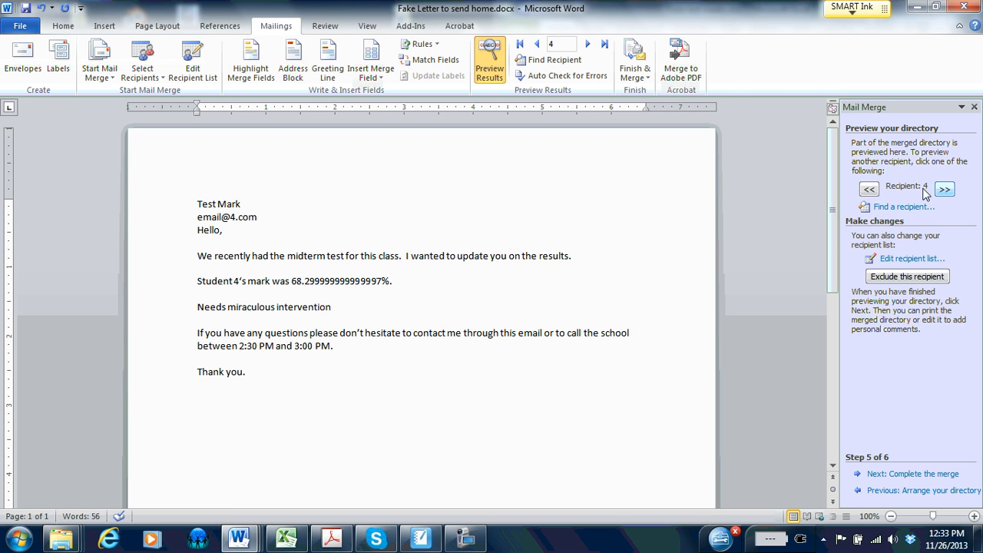
{"action": "left_click", "coordinate": [871, 191]}
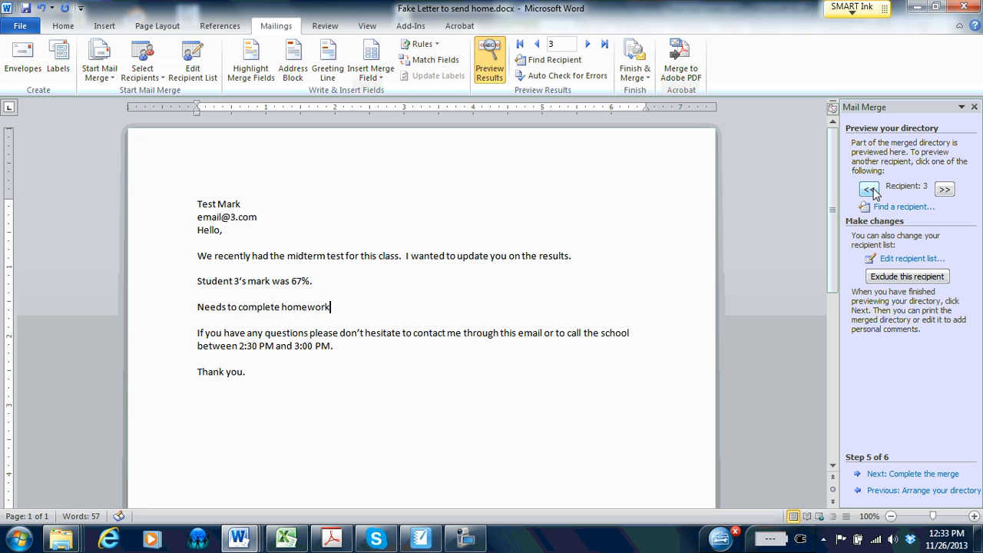
{"action": "left_click", "coordinate": [872, 191]}
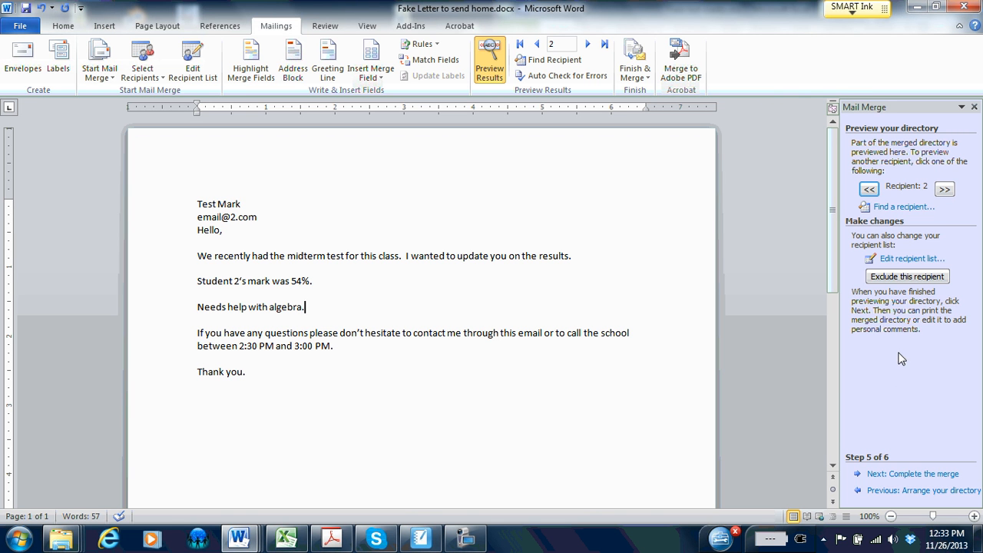
Complete the merge by sending all records to a new document and look over the merged letters
{"action": "left_click", "coordinate": [904, 474]}
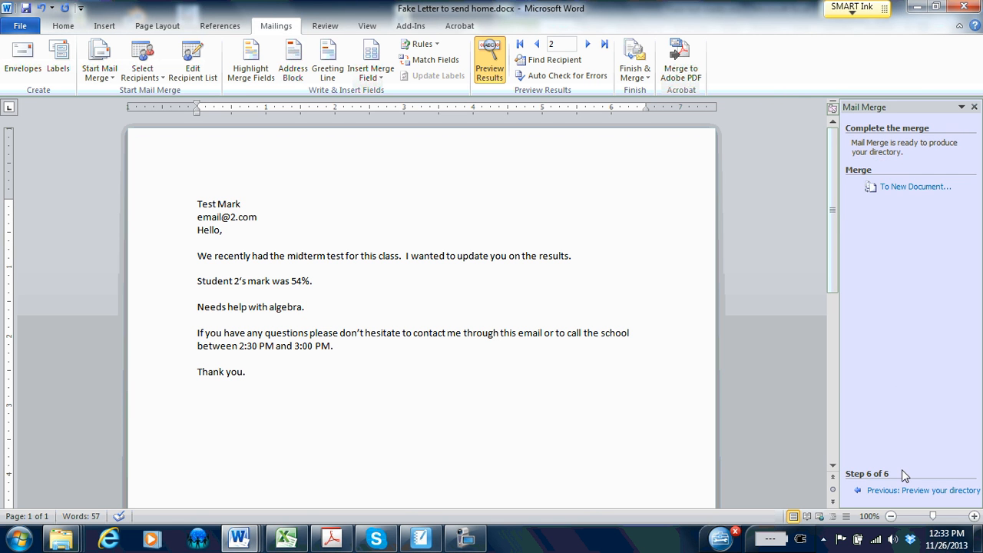
{"action": "left_click", "coordinate": [901, 192]}
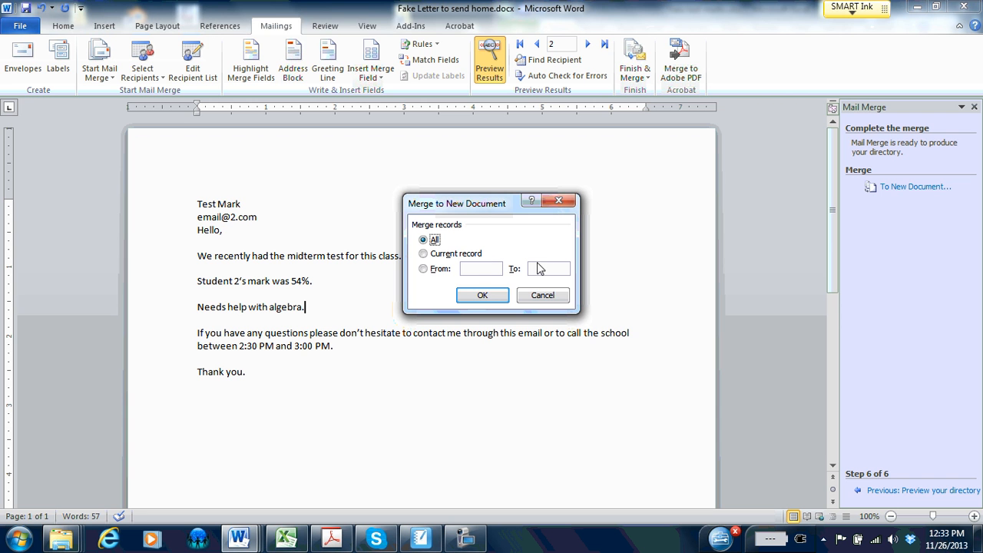
{"action": "left_click", "coordinate": [484, 295]}
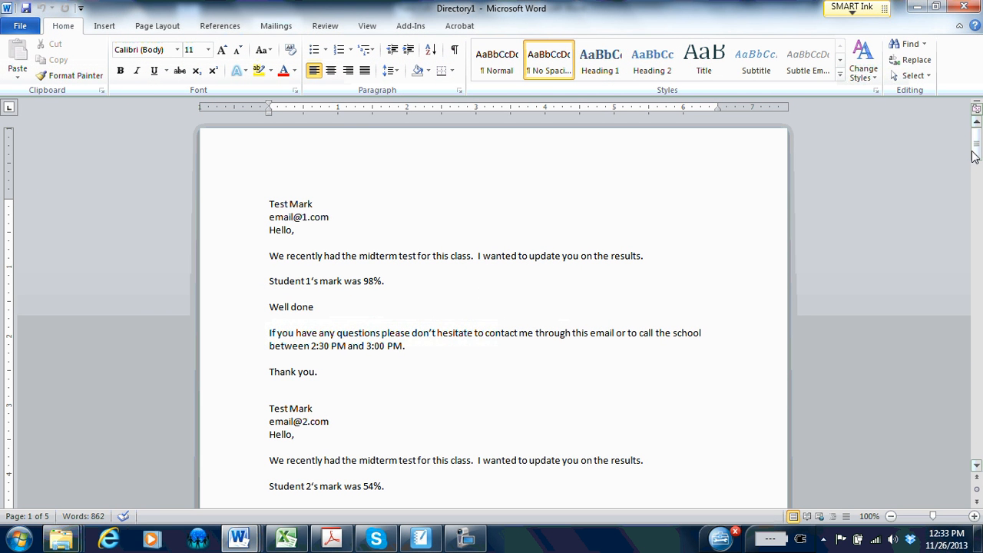
{"action": "mouse_move", "coordinate": [976, 146]}
{"action": "left_mouse_down"}
{"action": "mouse_move", "coordinate": [978, 181]}
{"action": "mouse_move", "coordinate": [977, 141]}
{"action": "left_mouse_up"}
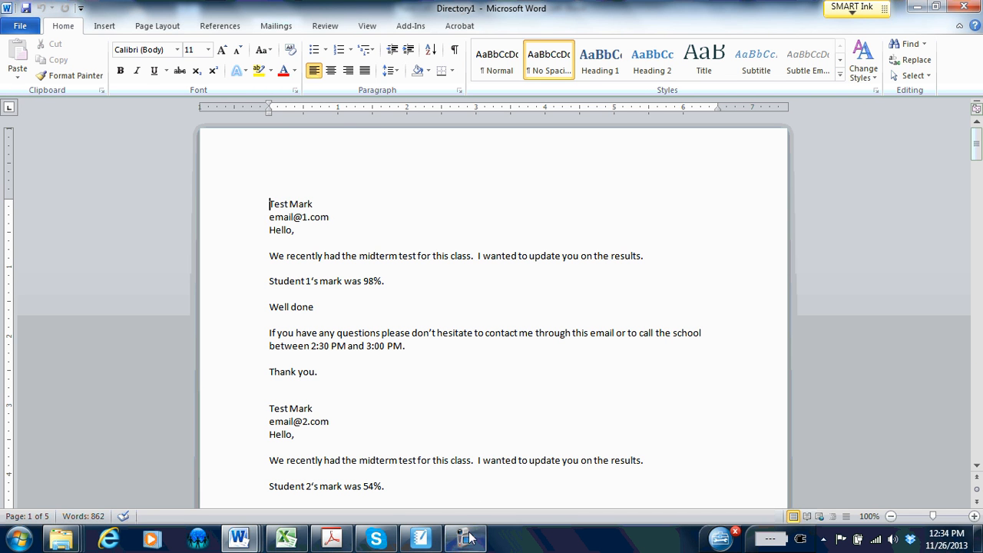
{"action": "mouse_move", "coordinate": [467, 540]}
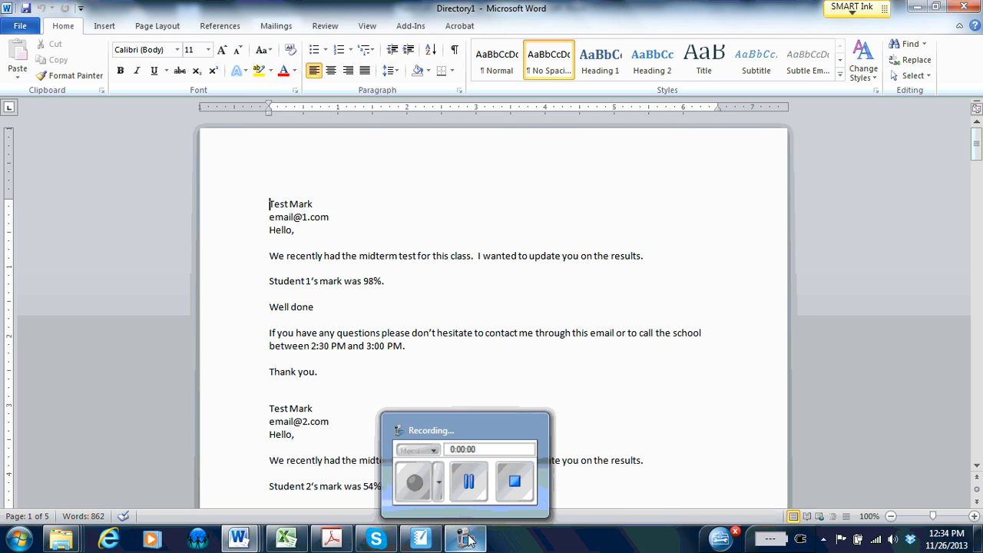
{"action": "left_click", "coordinate": [467, 540]}
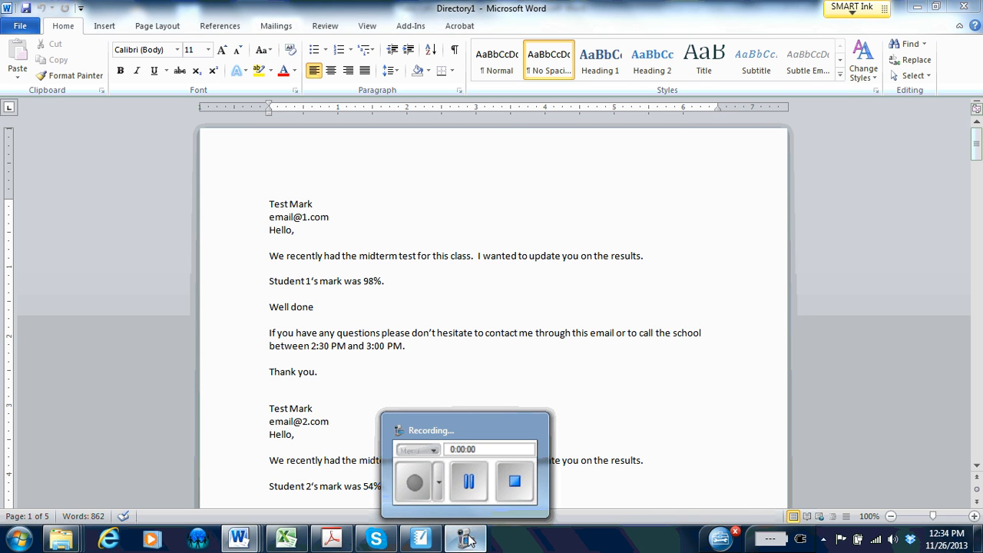